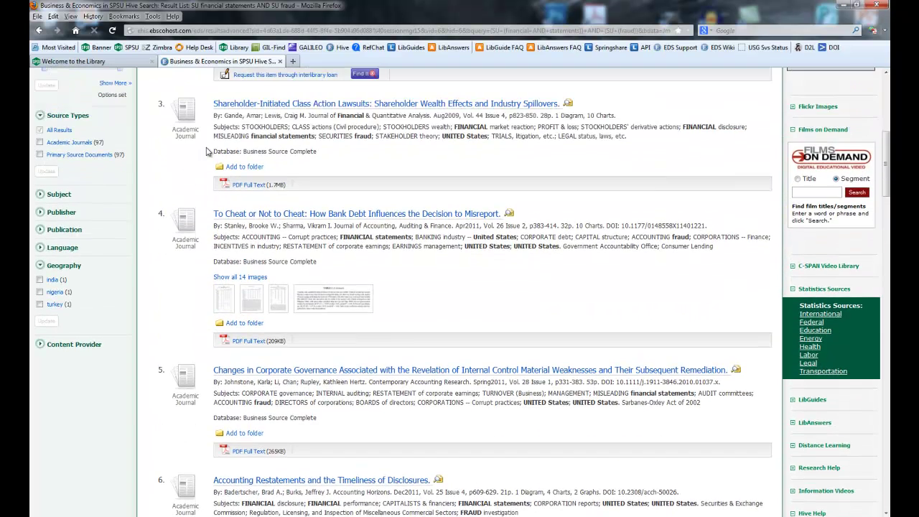
Open ABI/INFORM Complete from GALILEO's Accounting databases under Business and Economics, and search it for Pacioli.
scroll(205, 154, "up", 1)
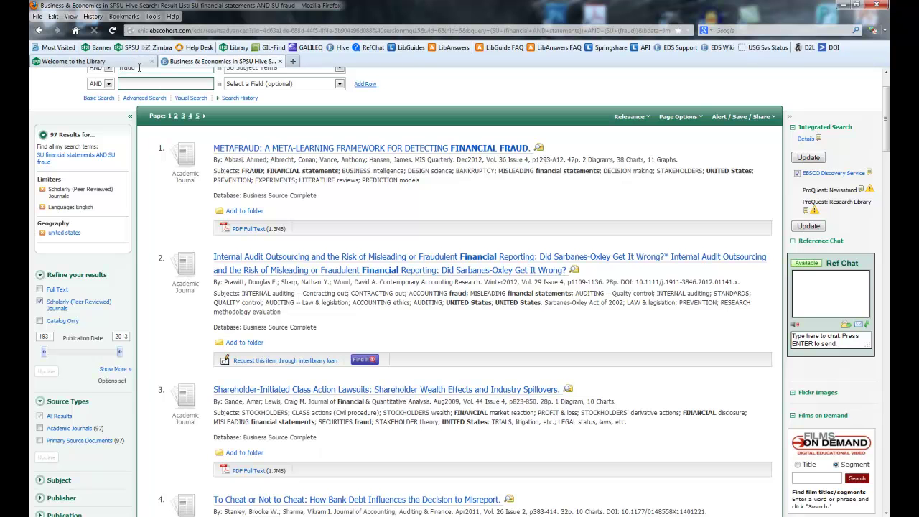
scroll(141, 75, "up", 1)
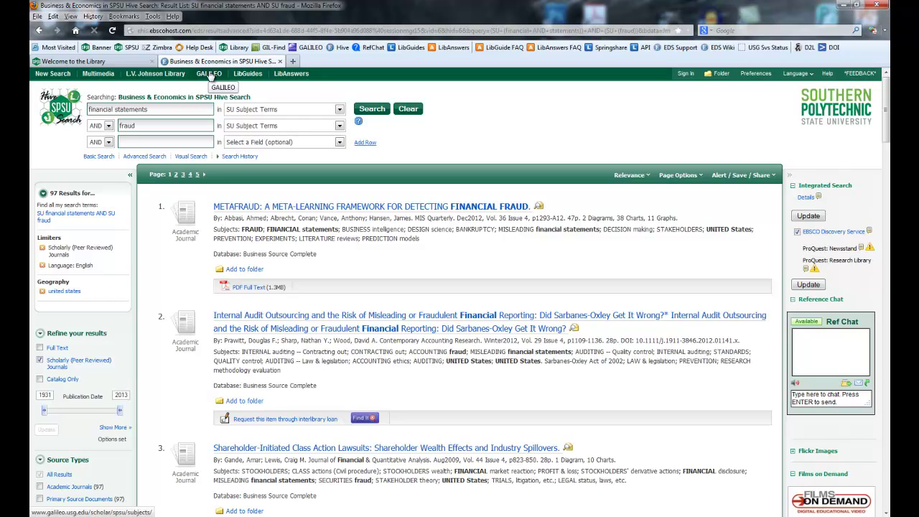
left_click(209, 75)
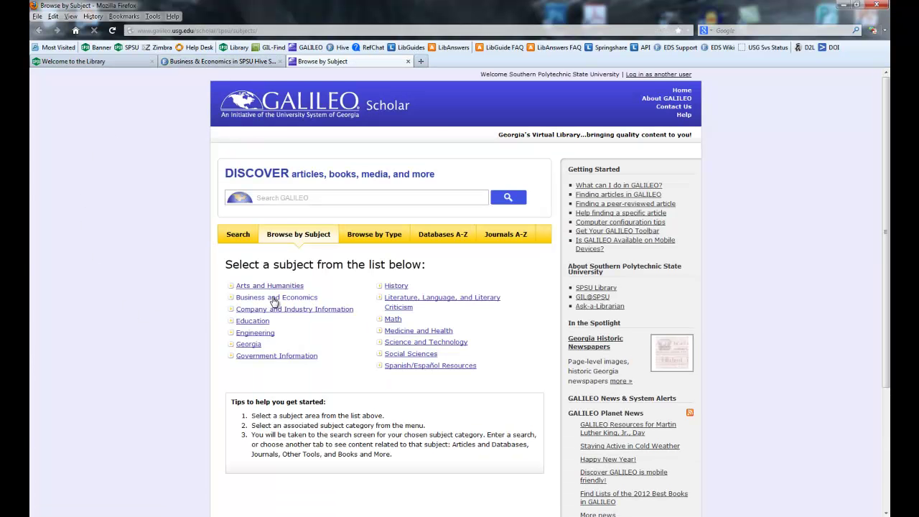
left_click(252, 313)
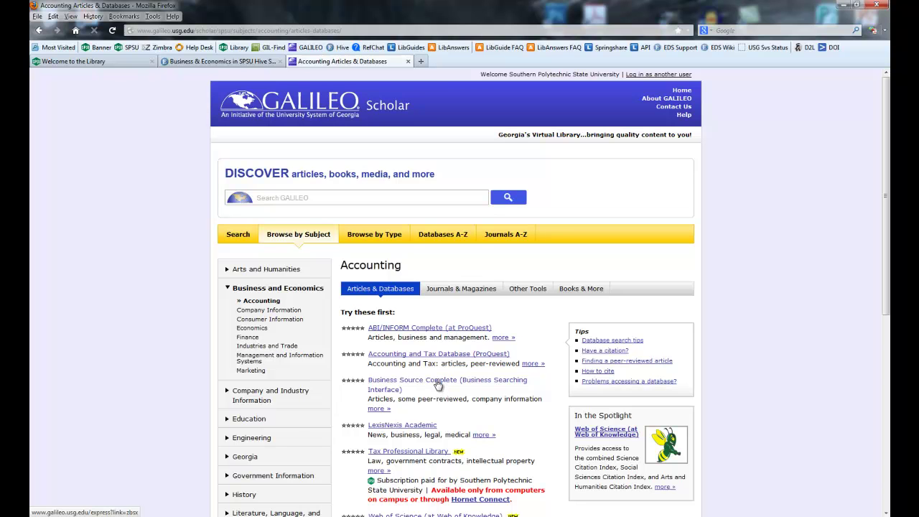
left_click(387, 329)
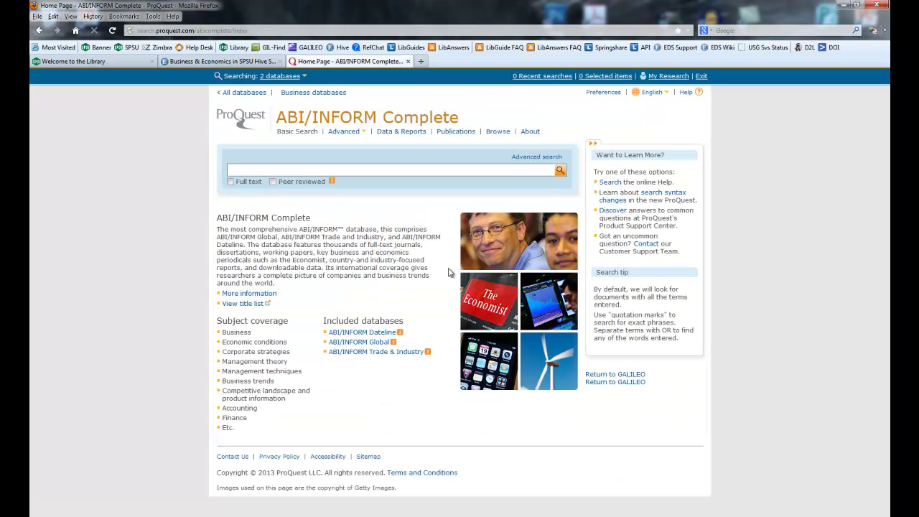
type("Paciolo")
left_click(563, 170)
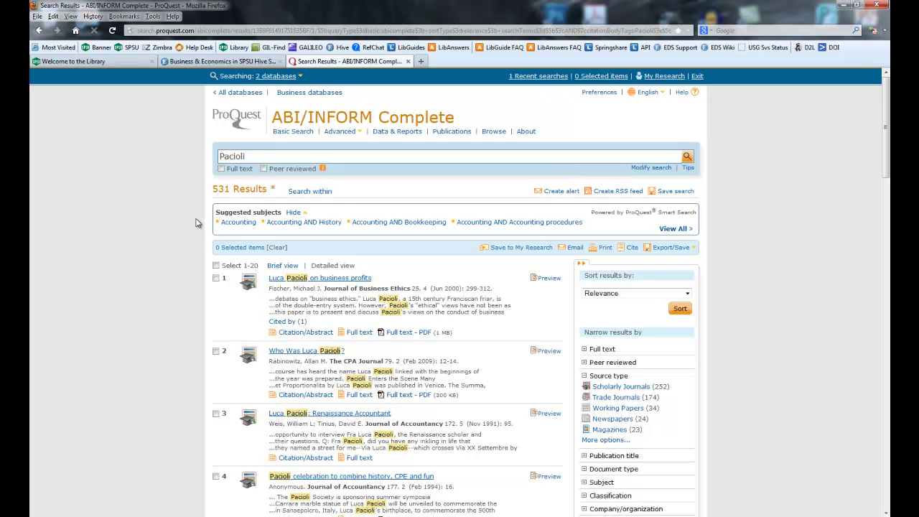
Look through the Pacioli search results, checking the article titles, publications and source types for relevance.
scroll(204, 216, "down", 3)
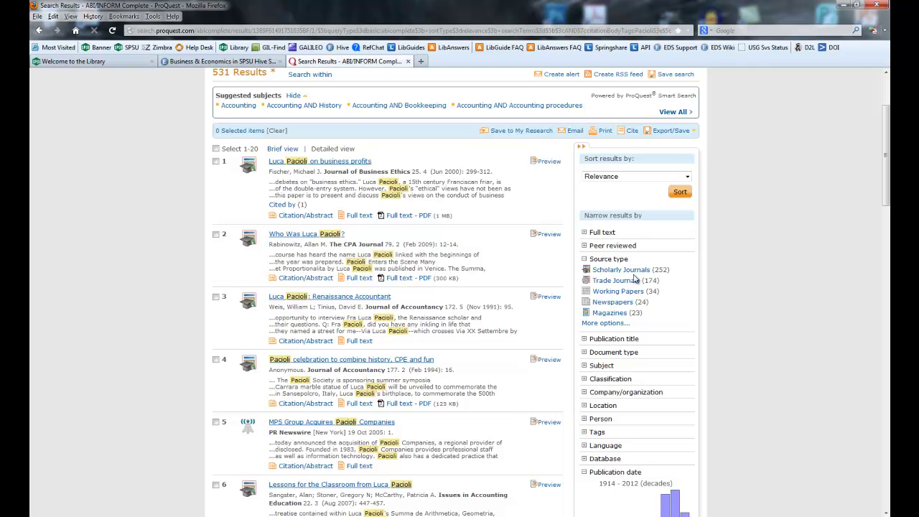
scroll(243, 263, "down", 3)
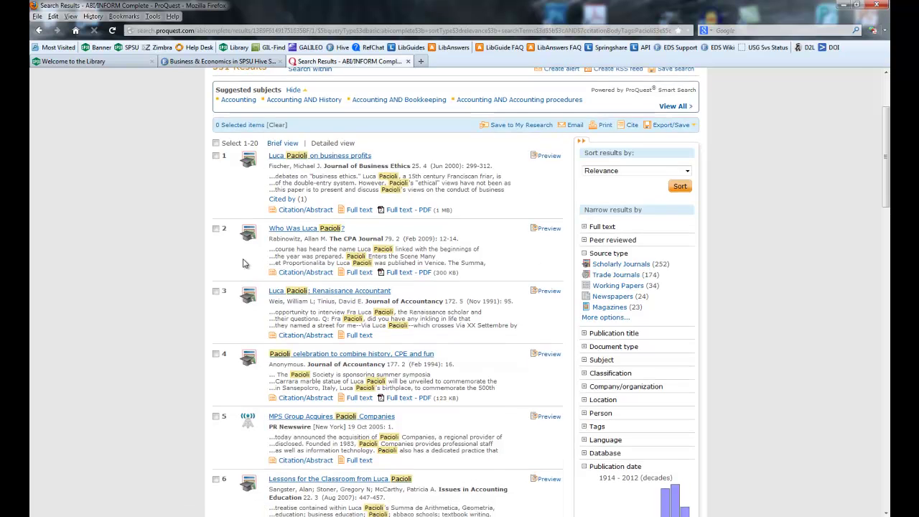
scroll(252, 313, "down", 6)
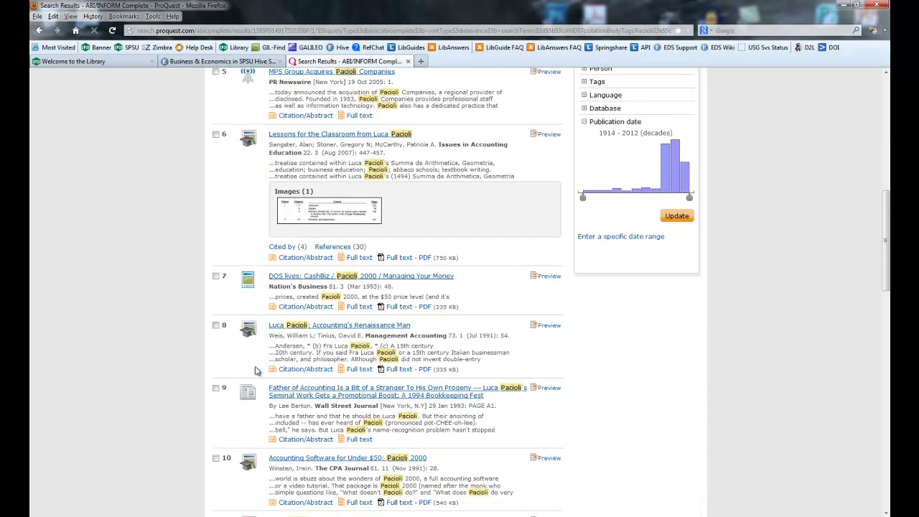
scroll(250, 392, "down", 5)
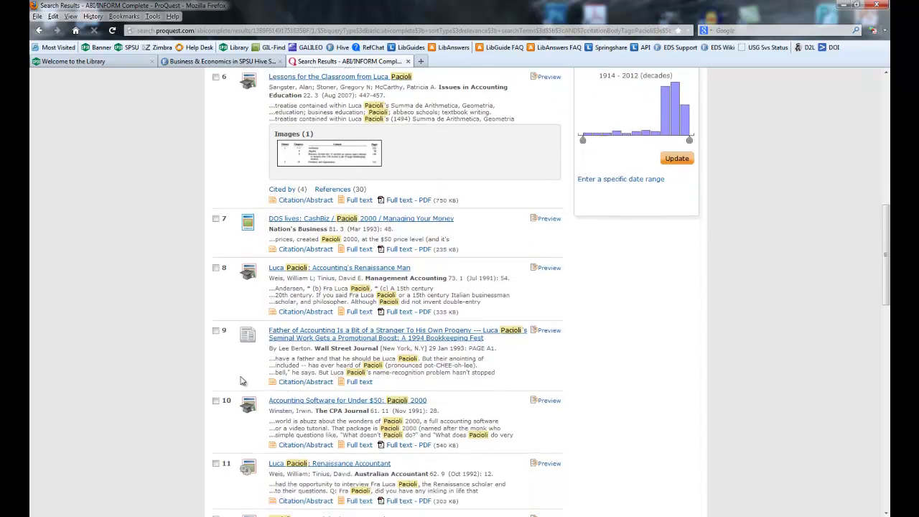
scroll(189, 348, "down", 5)
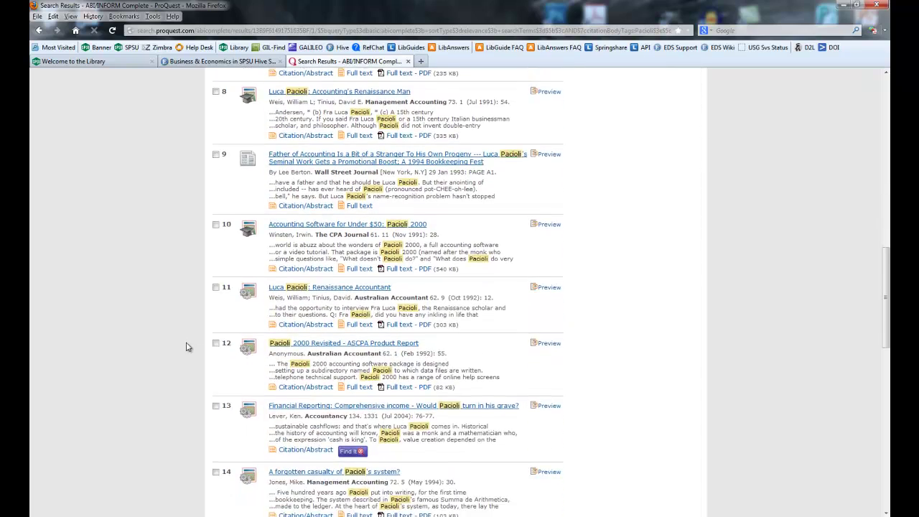
scroll(192, 343, "up", 13)
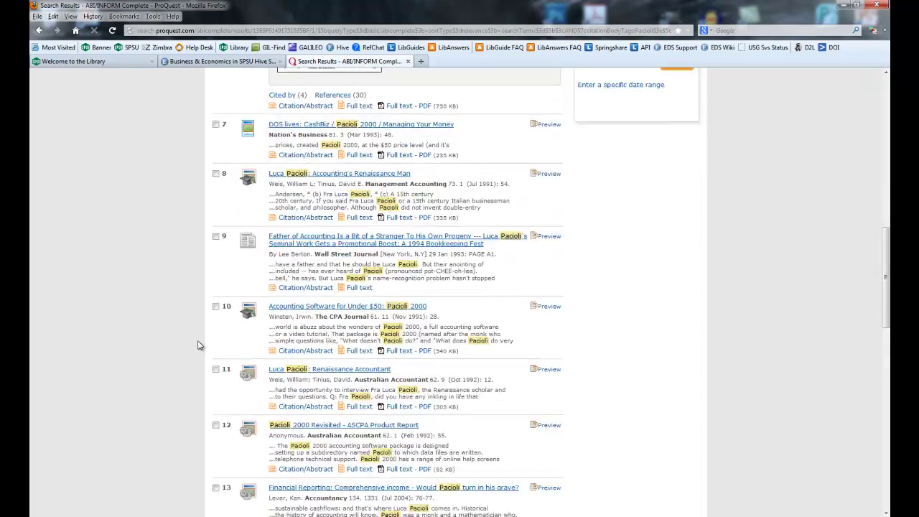
scroll(205, 349, "up", 3)
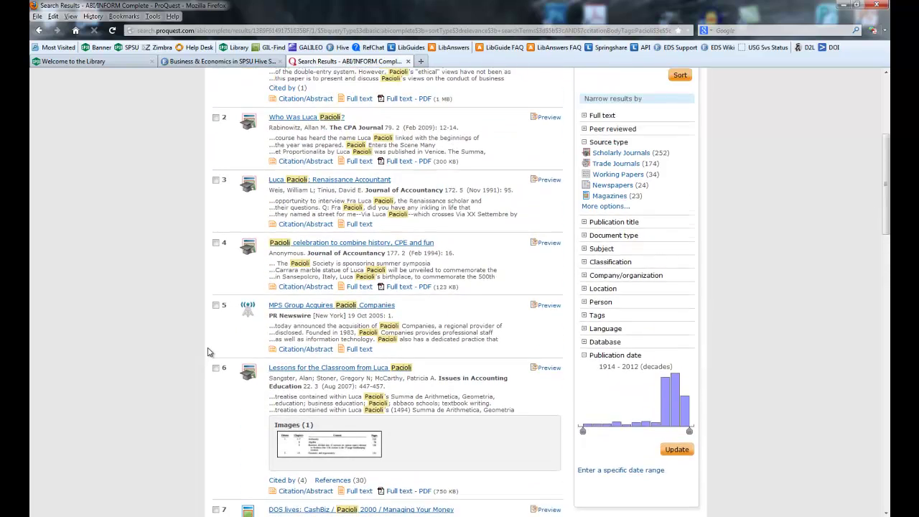
scroll(208, 352, "down", 12)
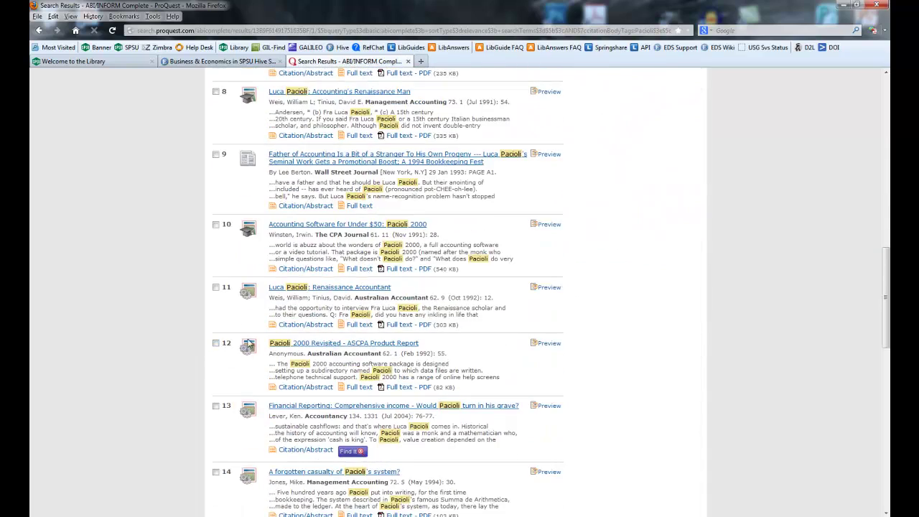
scroll(233, 309, "up", 15)
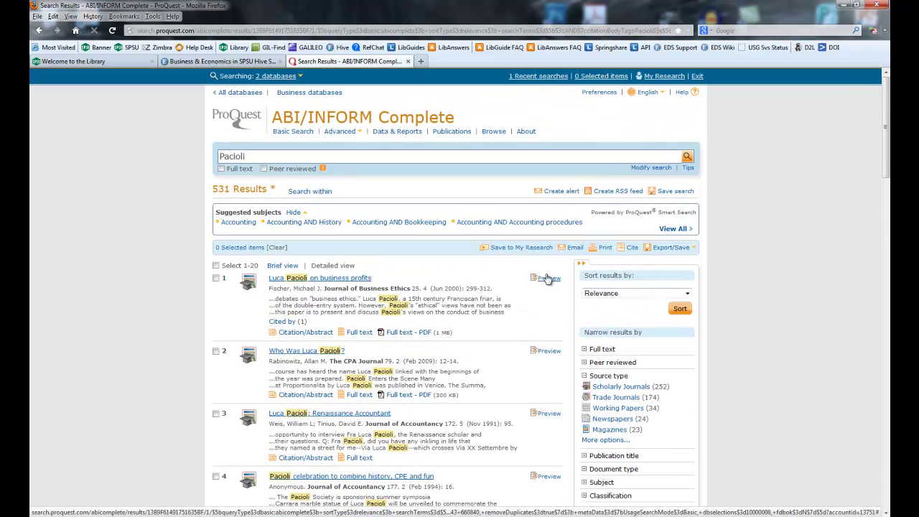
Preview the article "Luca Pacioli on business profits" and copy its People heading, "Pacioli, Luca (1445?-1514?)".
mouse_move(549, 279)
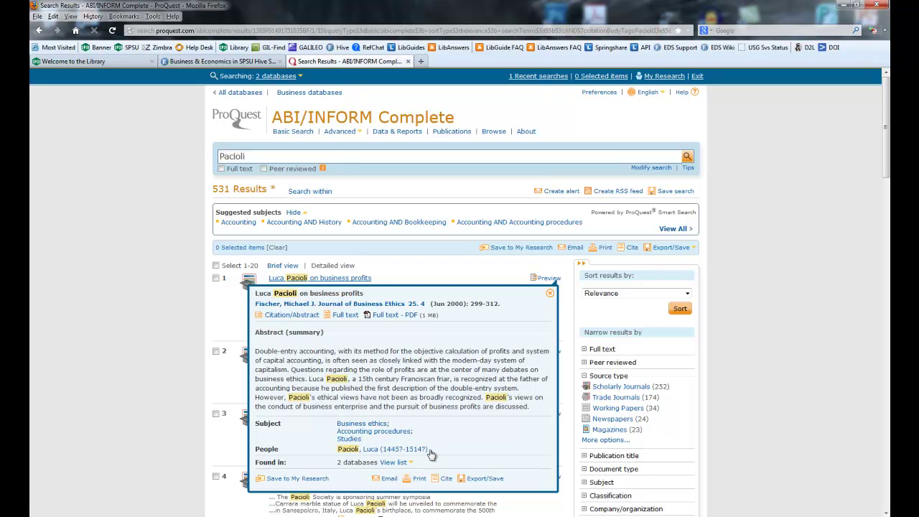
triple_click(348, 455)
left_click_drag(349, 458, 342, 454)
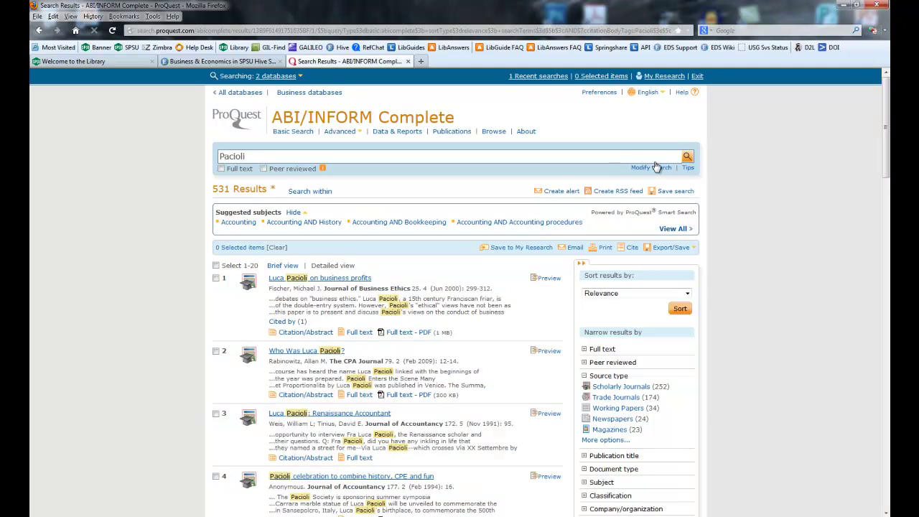
Run an advanced search for "Pacioli, Luca" in the Person – PER field and review the resulting articles.
left_click(666, 171)
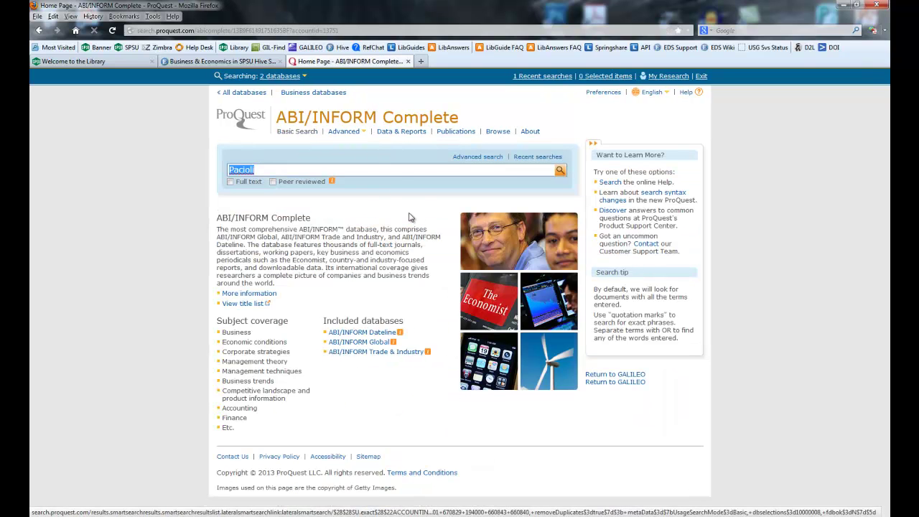
left_click(340, 132)
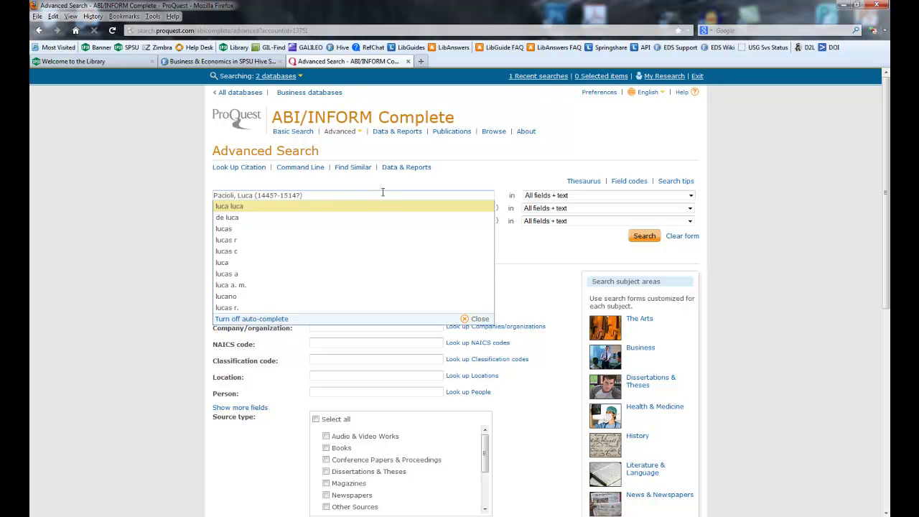
left_click(535, 195)
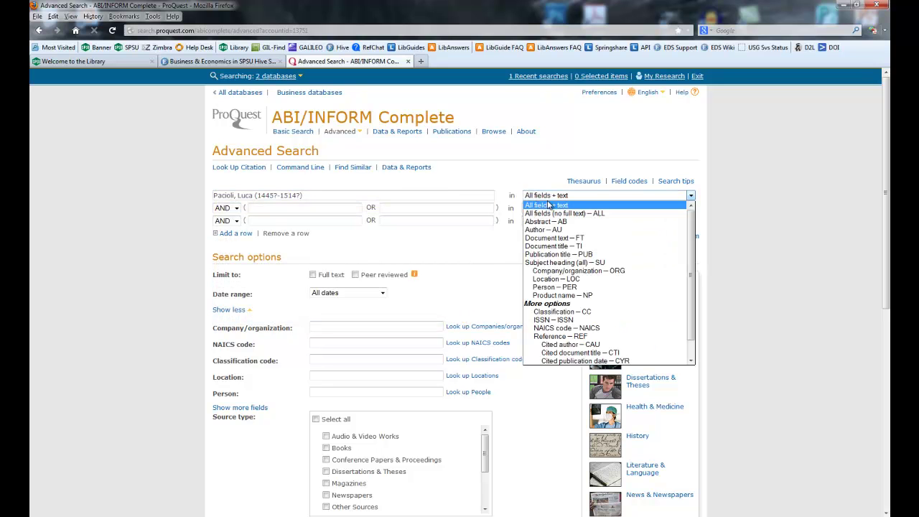
left_click(553, 290)
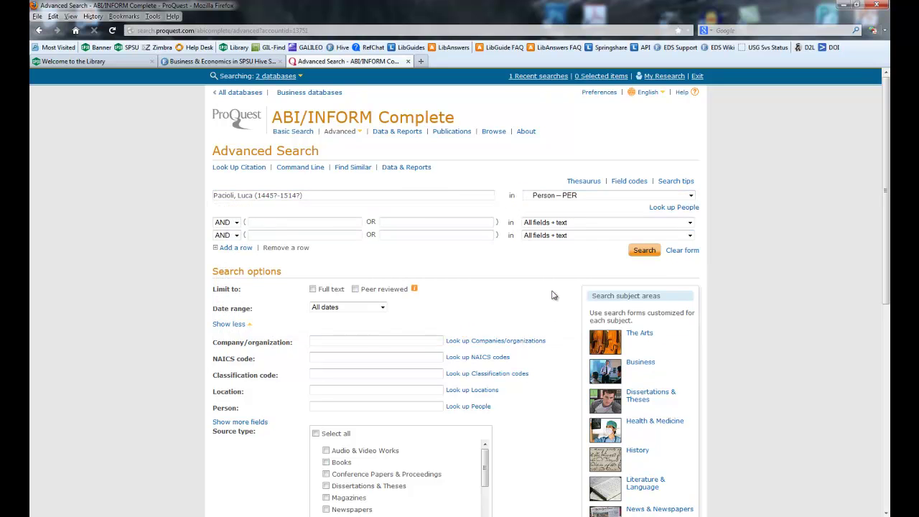
key("Return")
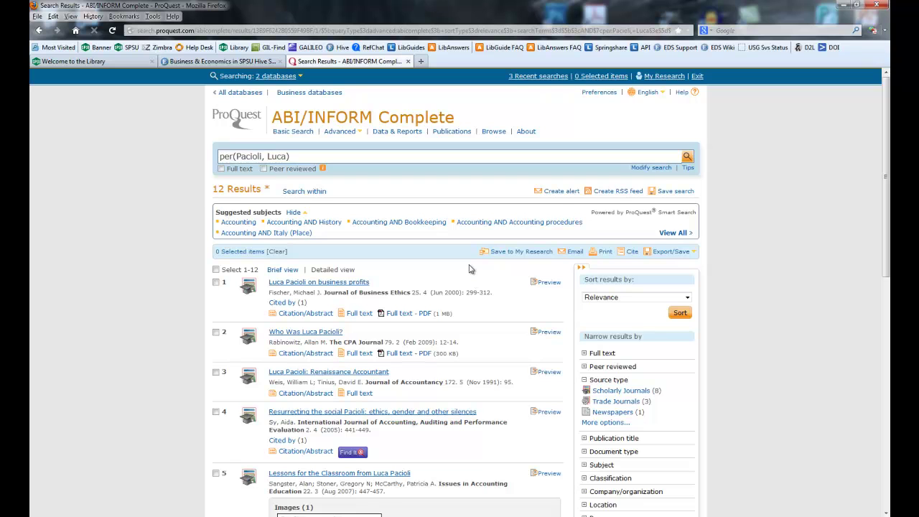
scroll(474, 268, "down", 5)
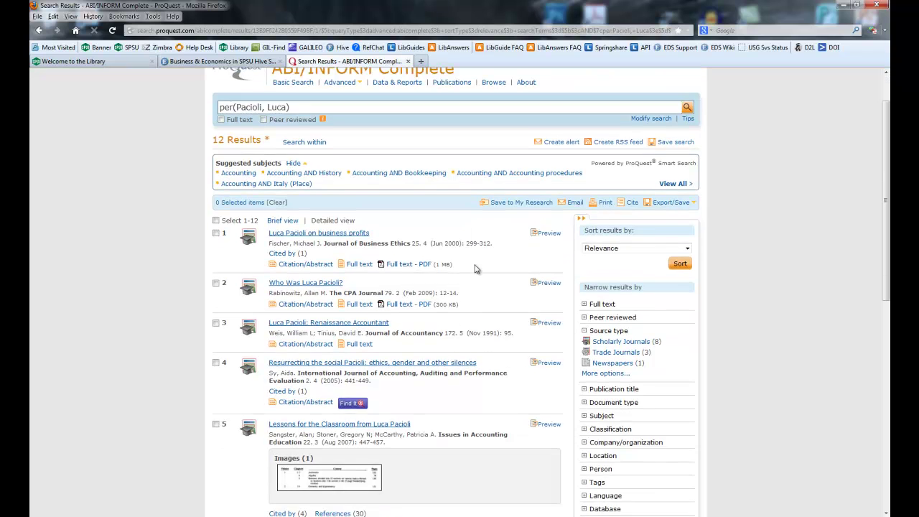
scroll(474, 265, "down", 5)
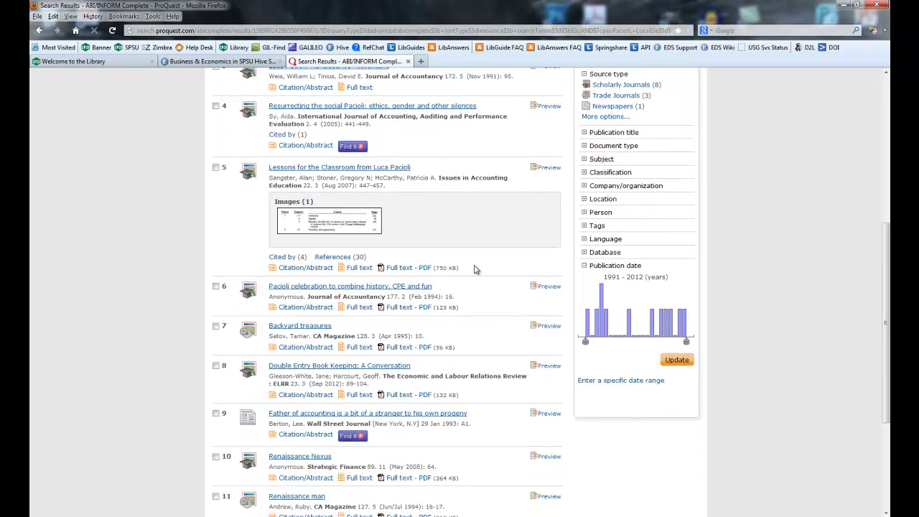
scroll(474, 266, "up", 5)
scroll(473, 267, "up", 5)
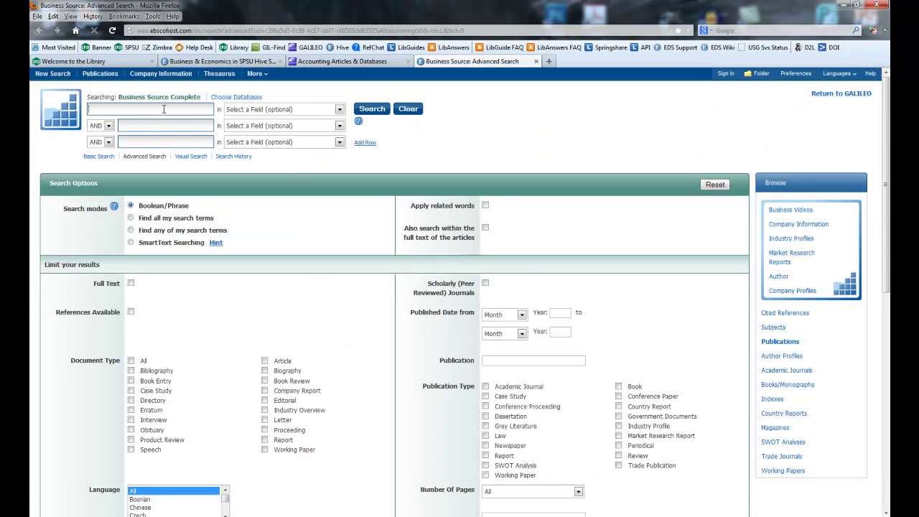
Search Business Source Complete for "pacioli" without choosing a specific field.
type("pacioli")
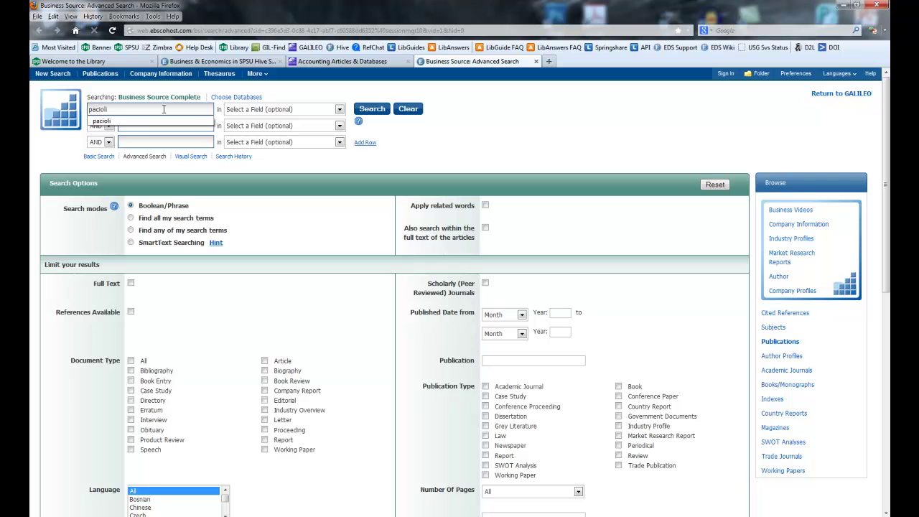
key("Tab")
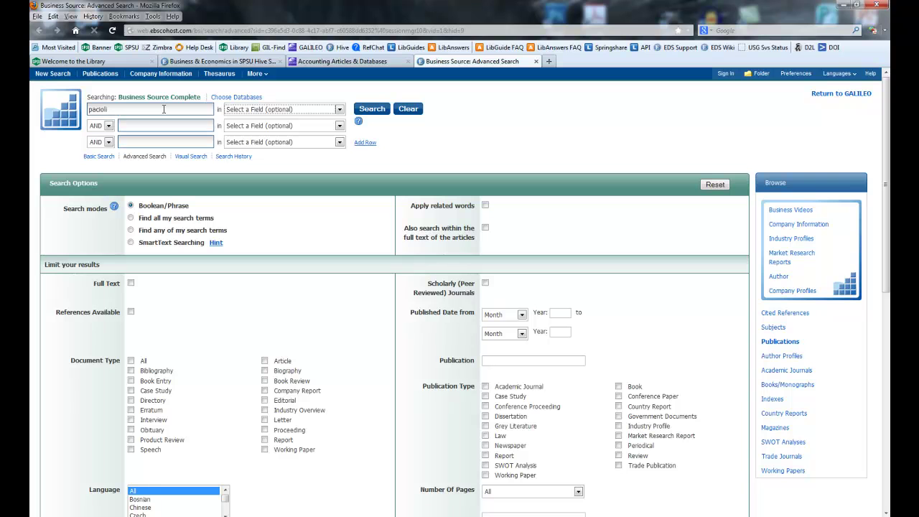
left_click(371, 113)
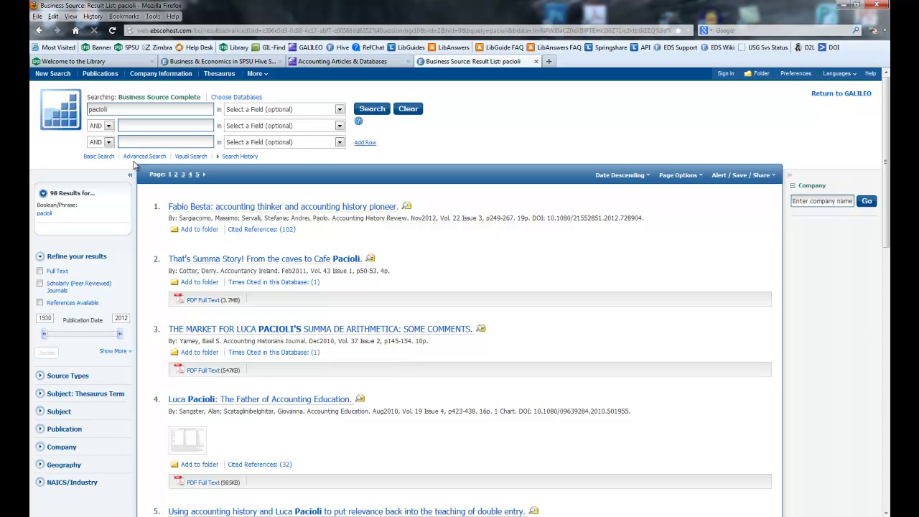
Restrict the "pacioli" search term to the PE People field and rerun the search.
left_click(233, 111)
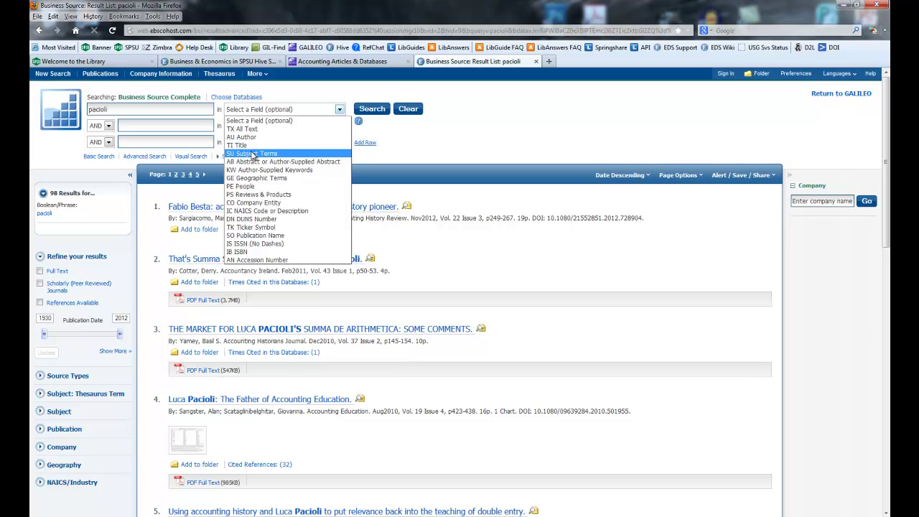
left_click(247, 188)
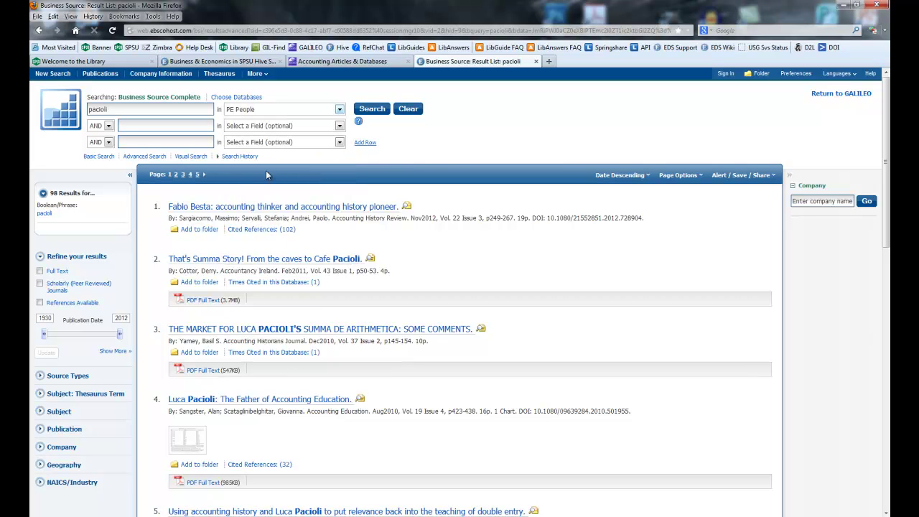
left_click(371, 110)
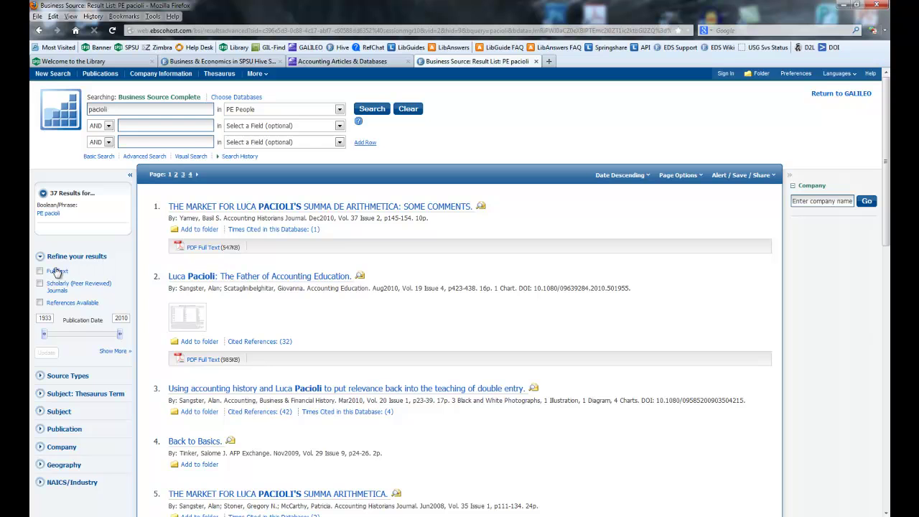
Limit the results to Scholarly (Peer Reviewed) Journals and look through the refined list.
left_click(40, 284)
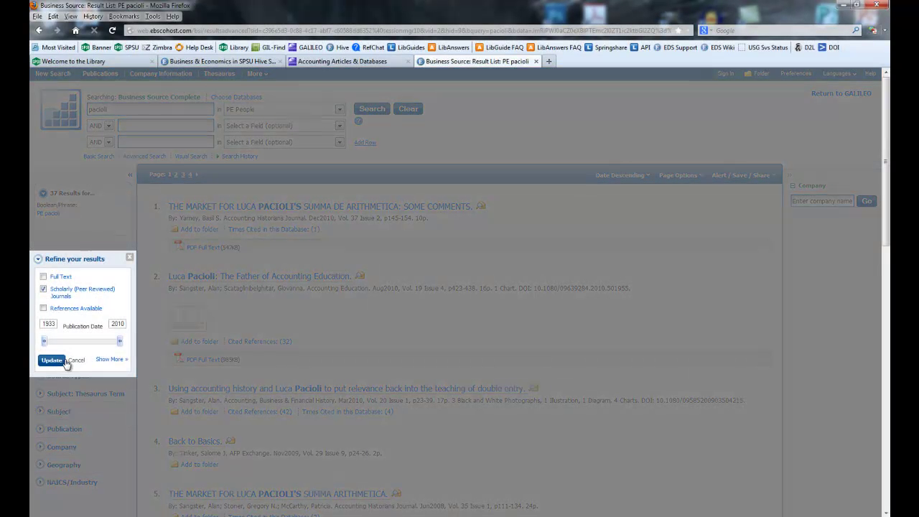
left_click(55, 358)
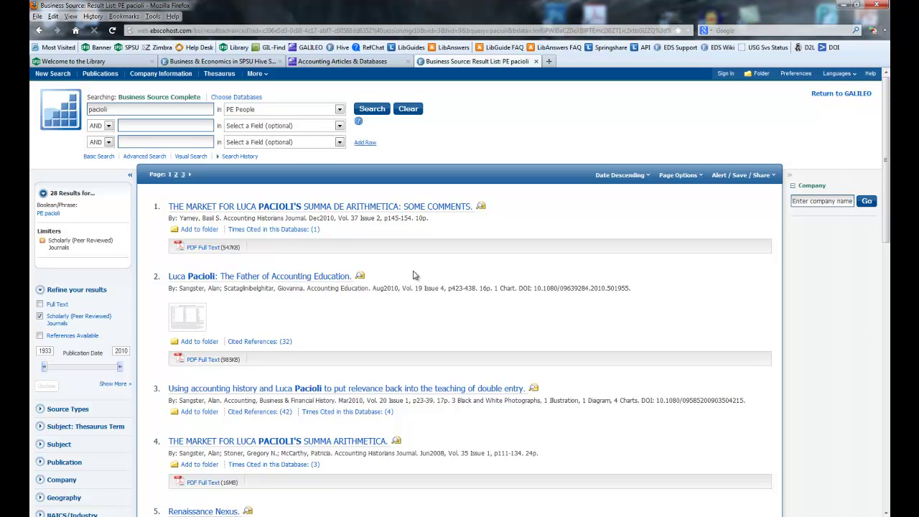
scroll(414, 275, "down", 8)
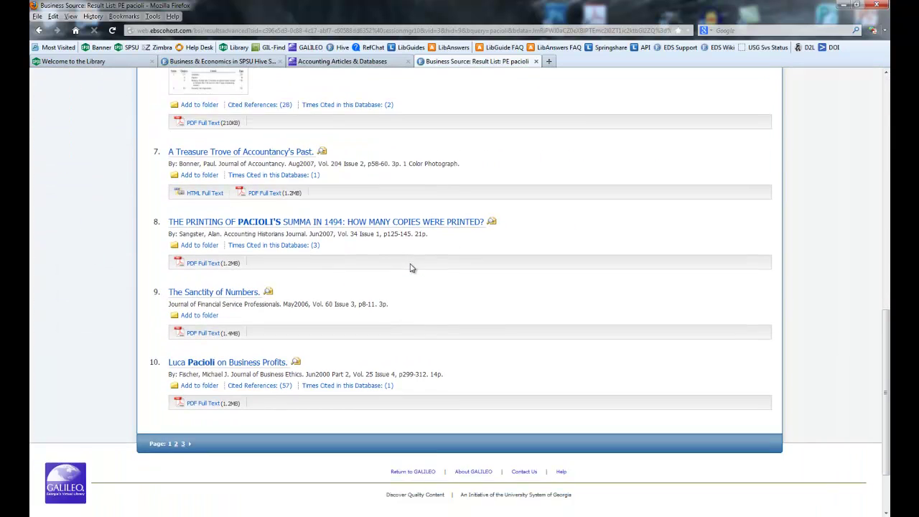
scroll(410, 267, "up", 10)
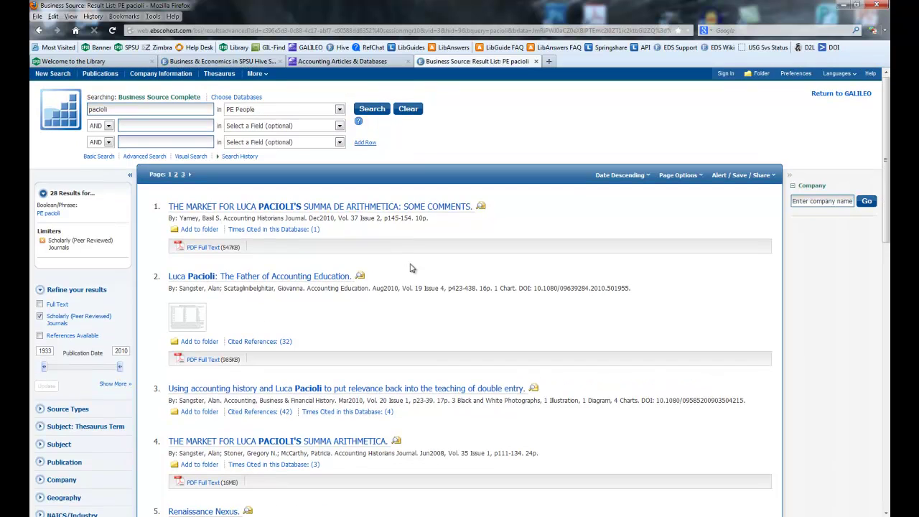
Open the advanced search of Business Source Complete and browse its Market Research Reports.
left_click(145, 157)
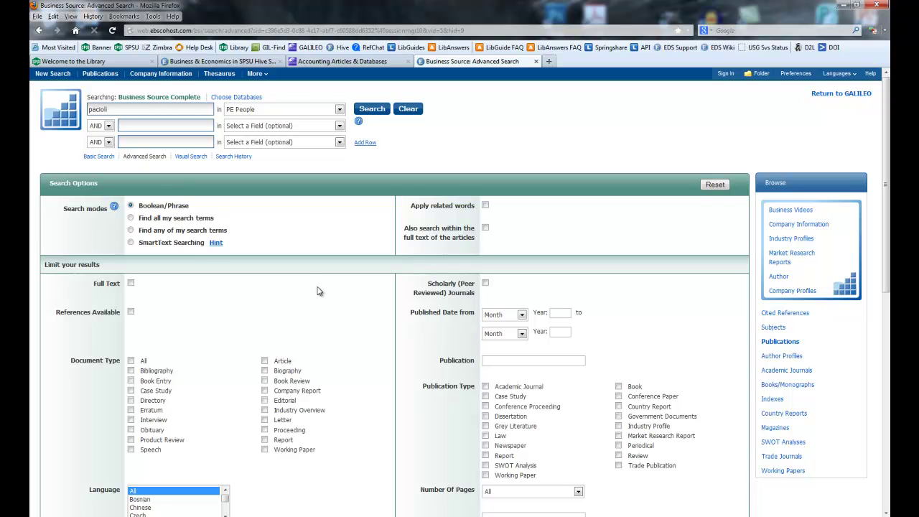
scroll(321, 290, "down", 3)
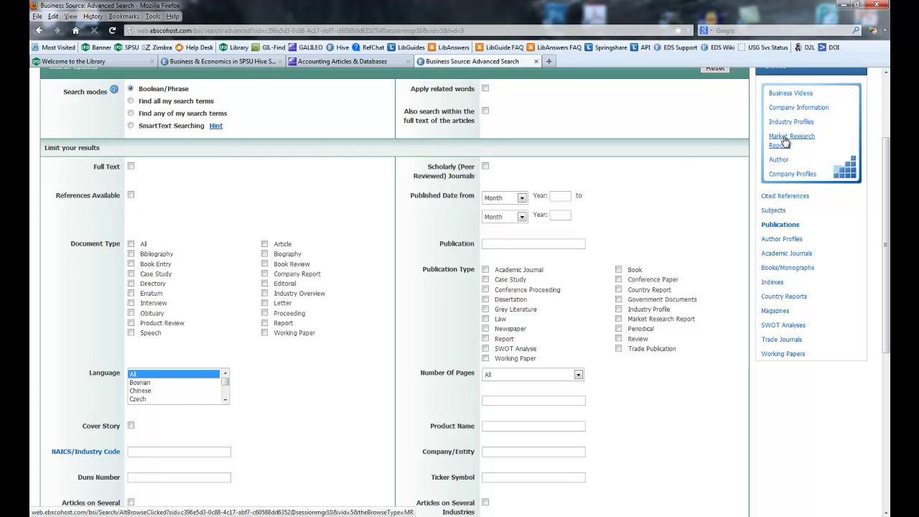
left_click(785, 141)
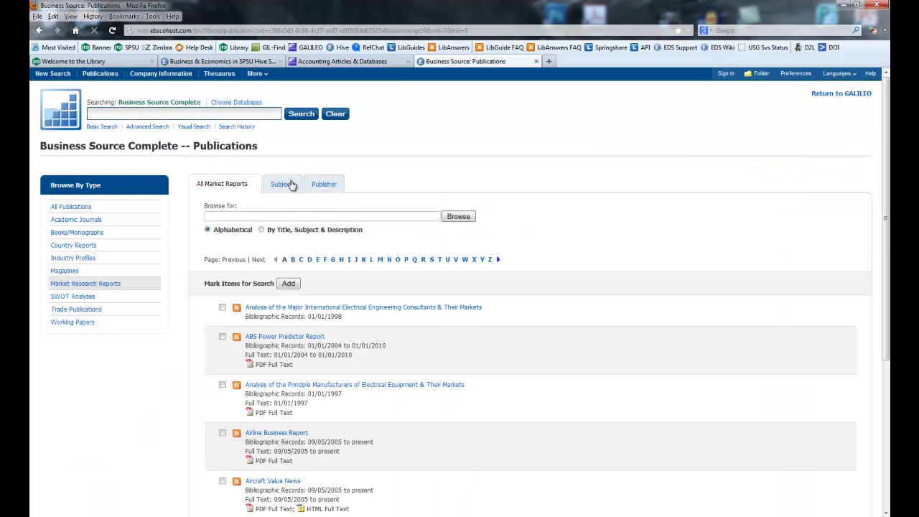
Return to GALILEO's Accounting databases list and open ABI/INFORM Complete (at ProQuest) in a separate tab.
left_click(379, 63)
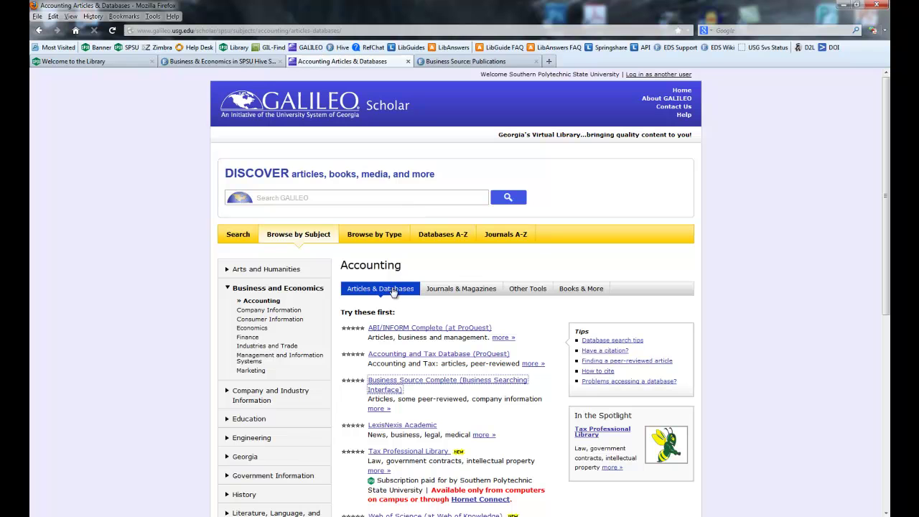
right_click(419, 329)
left_click(420, 336)
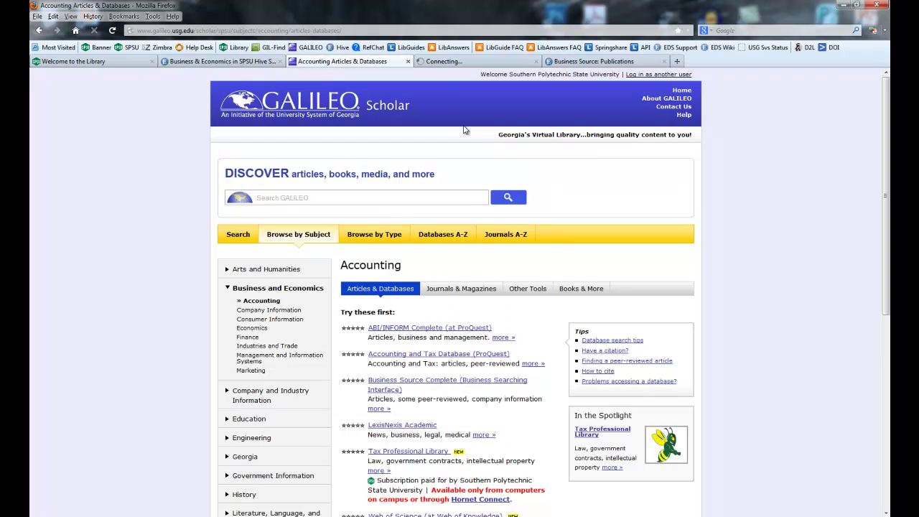
left_click(444, 63)
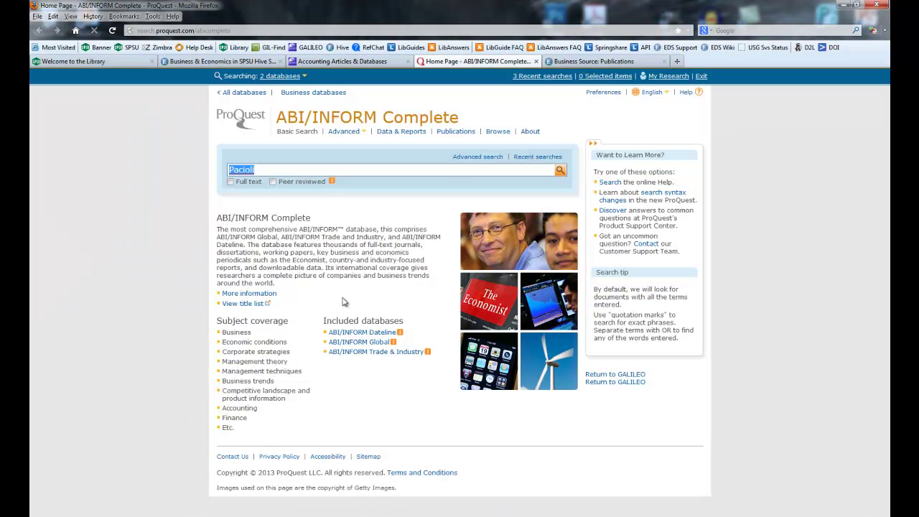
Look through the advanced search options of ABI/INFORM Complete, including source and document types, and open its Data & Reports search.
left_click(468, 157)
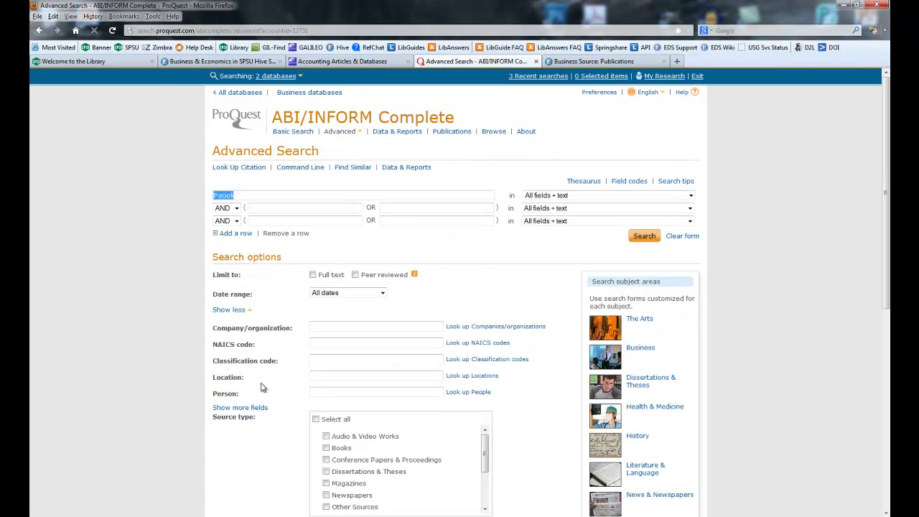
scroll(237, 377, "down", 2)
scroll(235, 374, "down", 2)
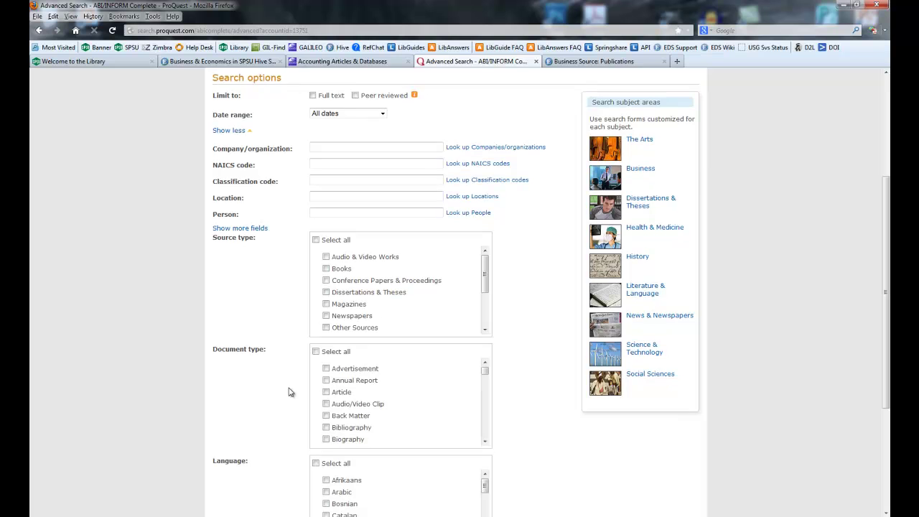
scroll(291, 388, "down", 4)
scroll(280, 377, "up", 2)
scroll(276, 370, "up", 4)
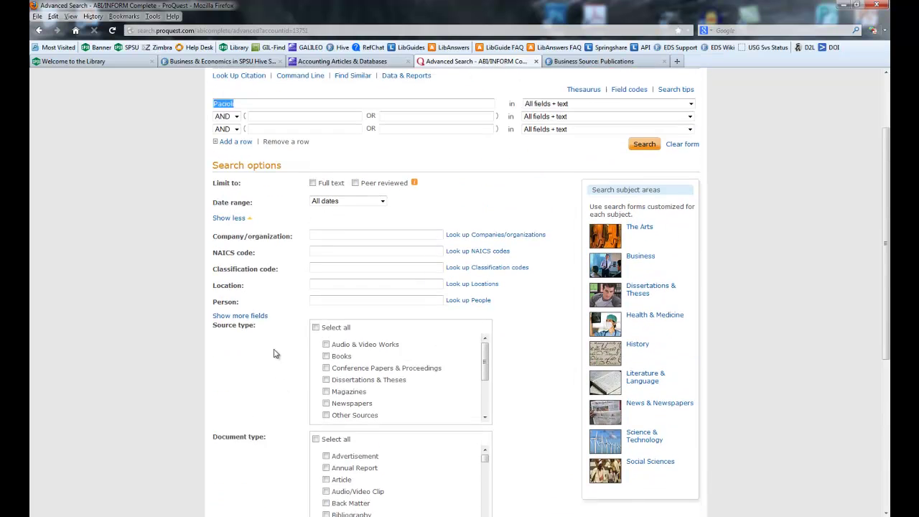
scroll(259, 314, "up", 2)
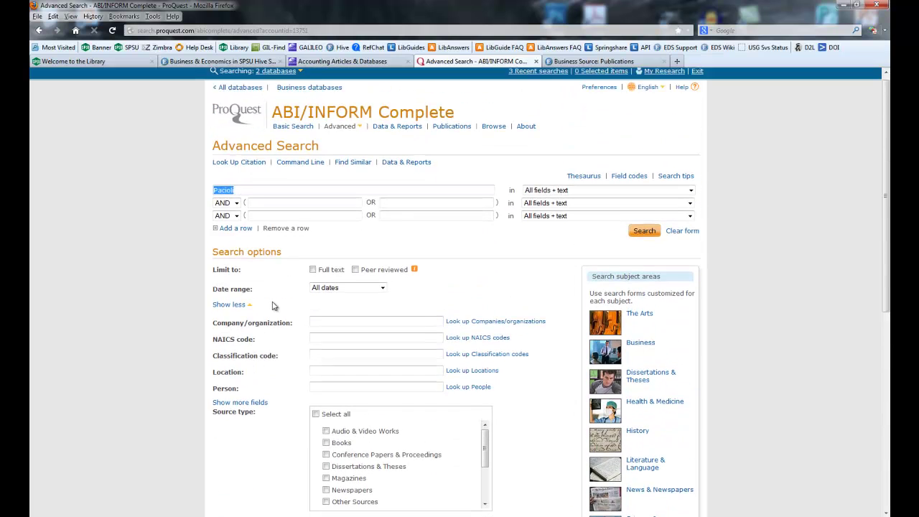
left_click(397, 131)
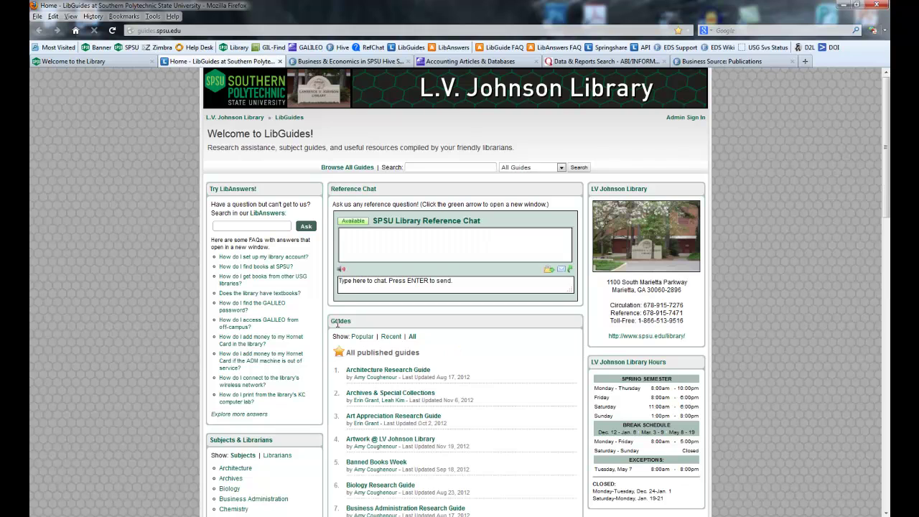
Open the library's Business Administration Research Guide and go to the APA resources in its Citation & Style Guides section.
scroll(446, 399, "down", 3)
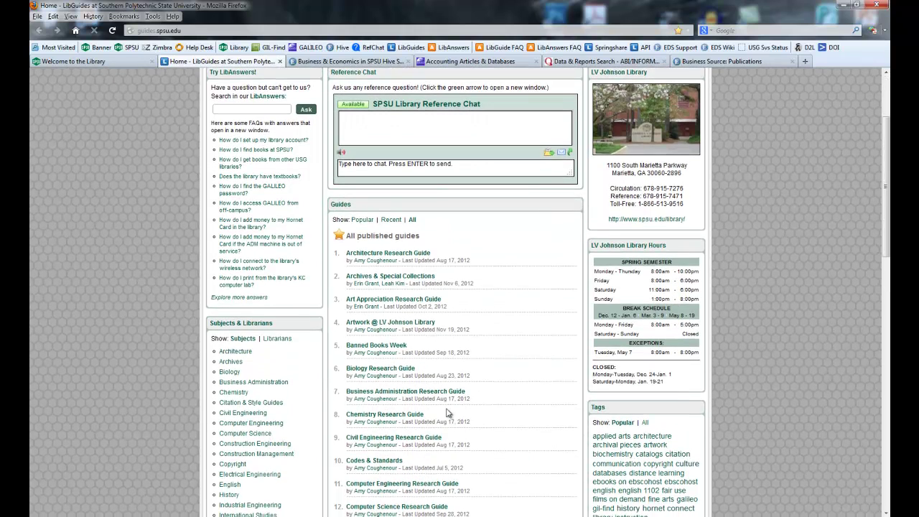
left_click(441, 393)
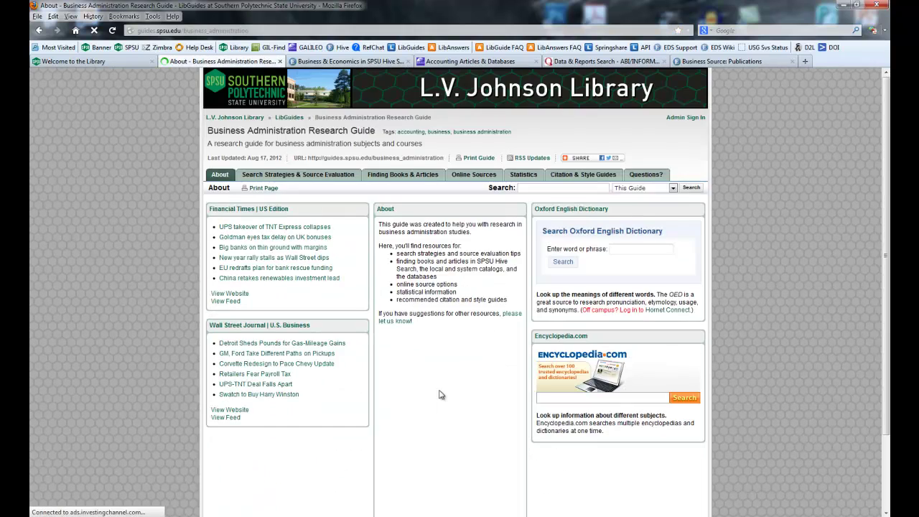
left_click(582, 180)
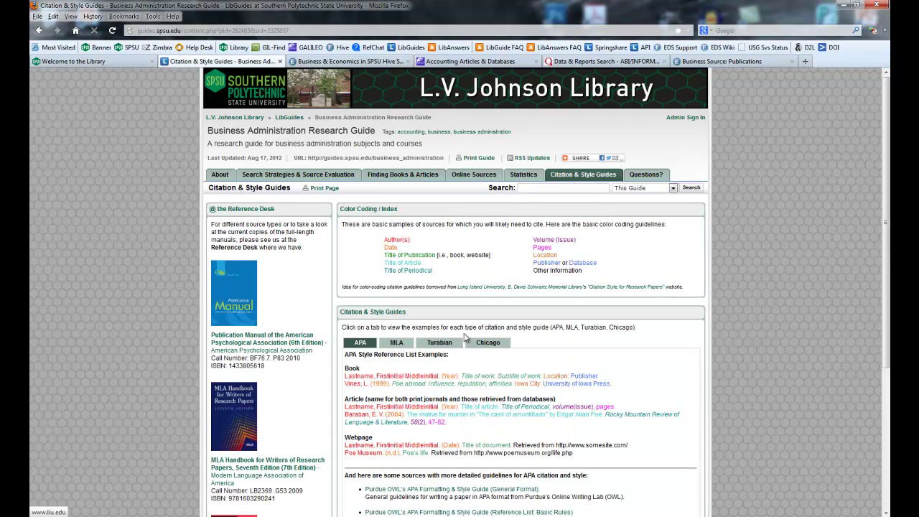
scroll(641, 347, "down", 5)
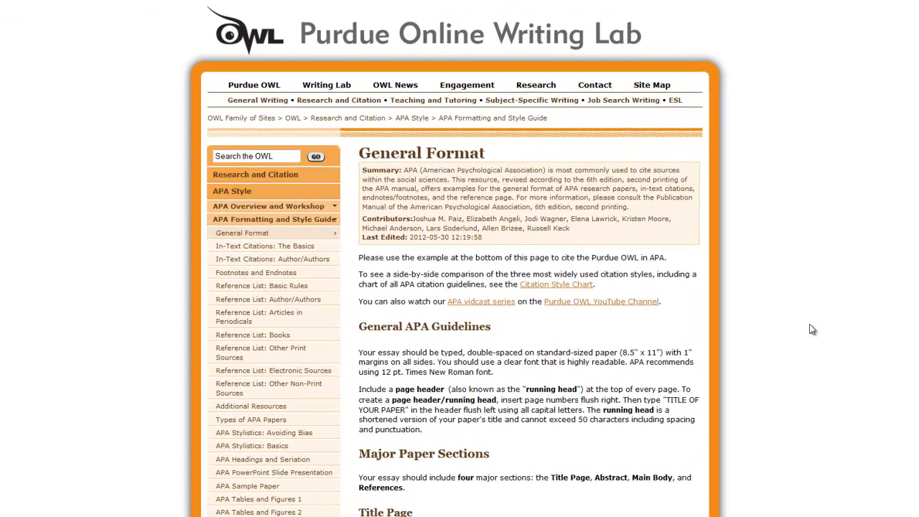
Open Purdue OWL's In-Text Citations: The Basics page and examine the Short Quotations examples, highlighting a cited page number.
scroll(794, 335, "down", 3)
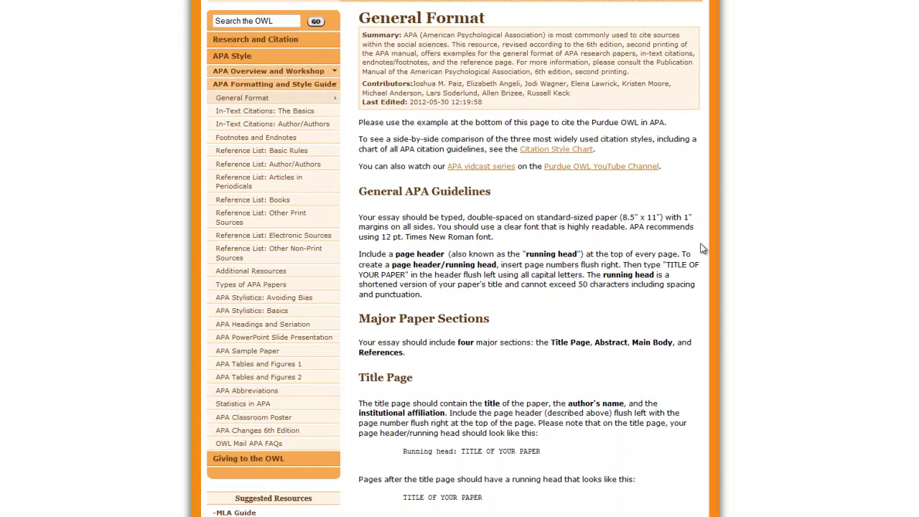
left_click(266, 113)
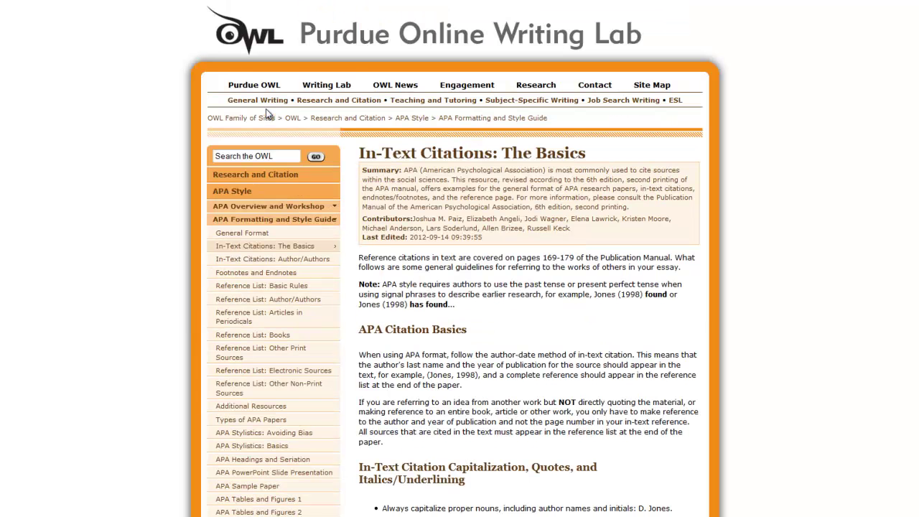
scroll(550, 360, "down", 5)
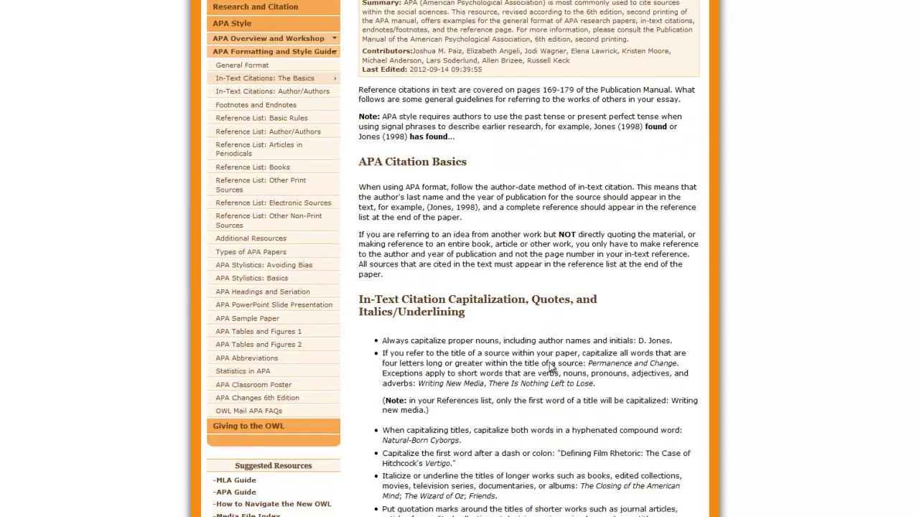
scroll(552, 361, "down", 3)
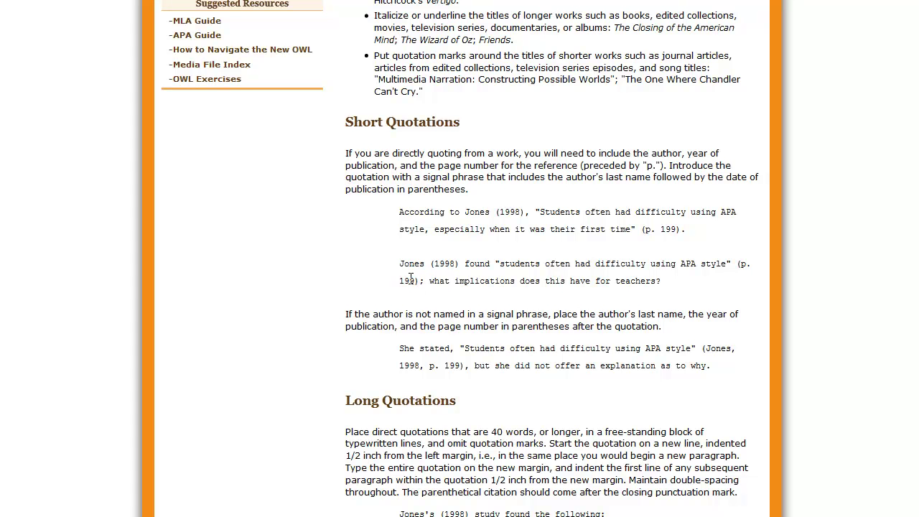
double_click(414, 280)
scroll(448, 323, "down", 3)
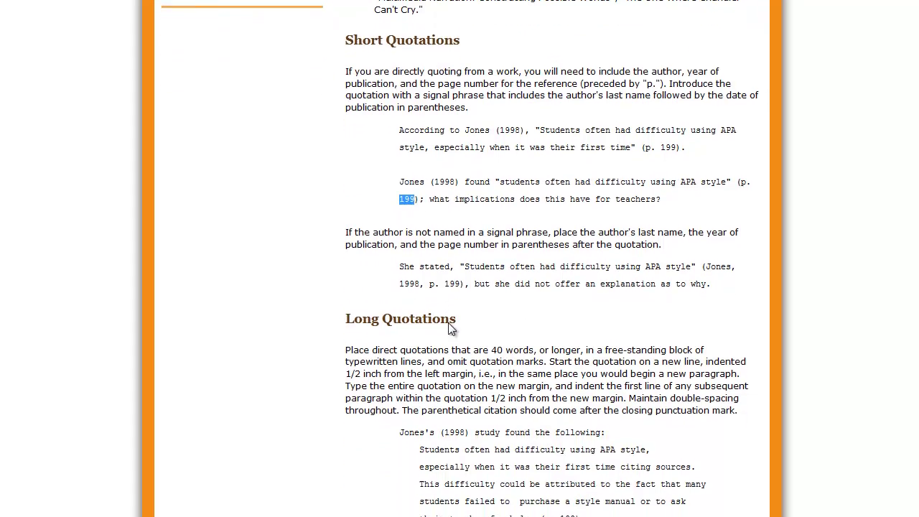
Examine the Long Quotations and Summary or Paraphrase guidance, highlighting the author and year in the first paraphrase example.
left_click(706, 184)
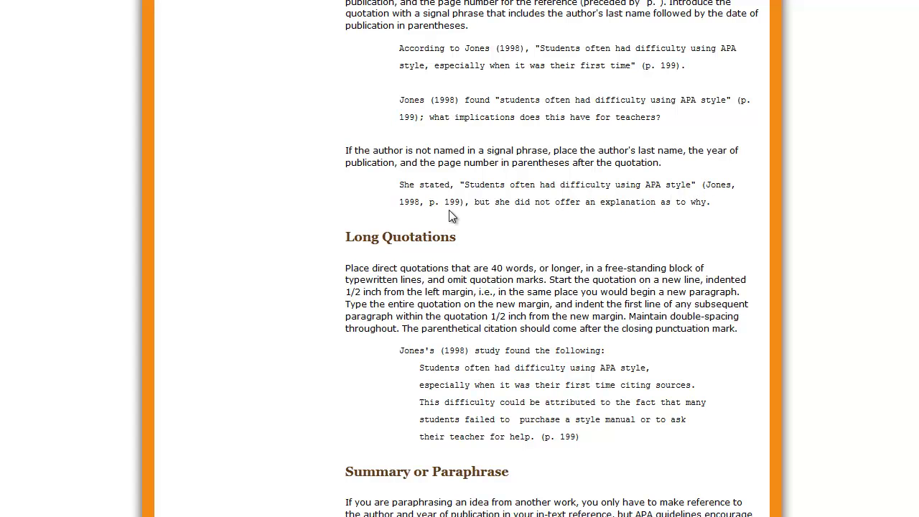
scroll(471, 251, "down", 3)
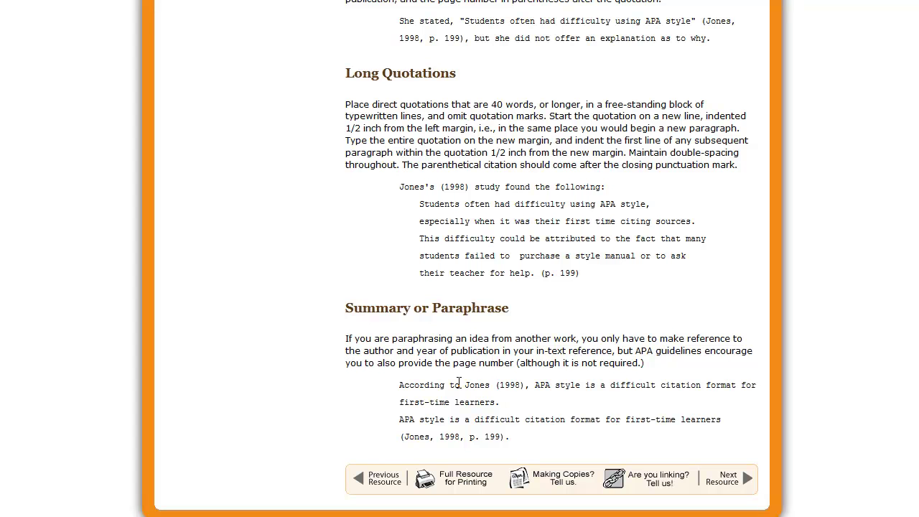
left_click_drag(461, 384, 523, 387)
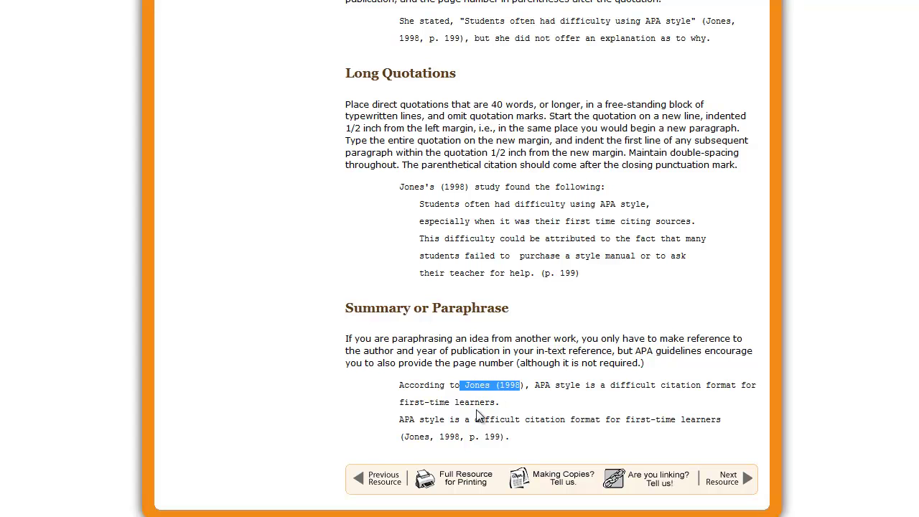
Open the Reference List: Basic Rules page and read through its rules for formatting APA references.
scroll(440, 359, "up", 9)
scroll(440, 363, "up", 10)
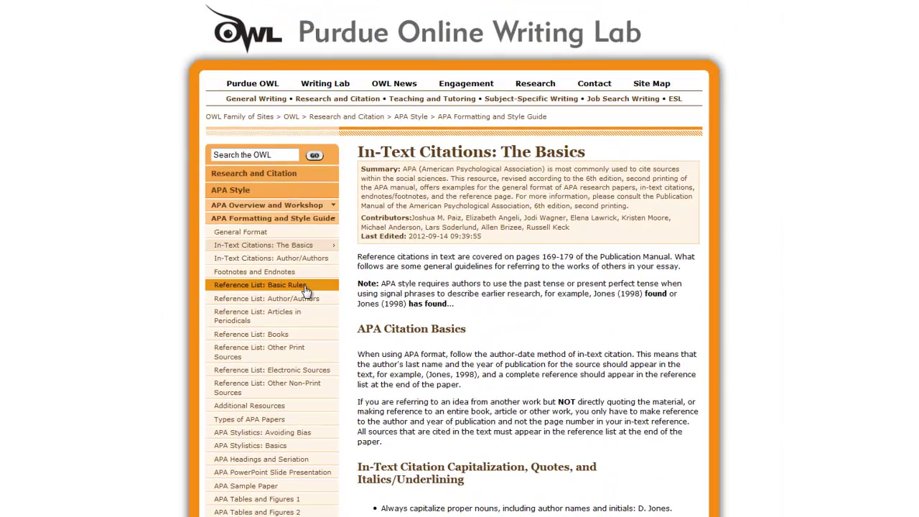
left_click(306, 290)
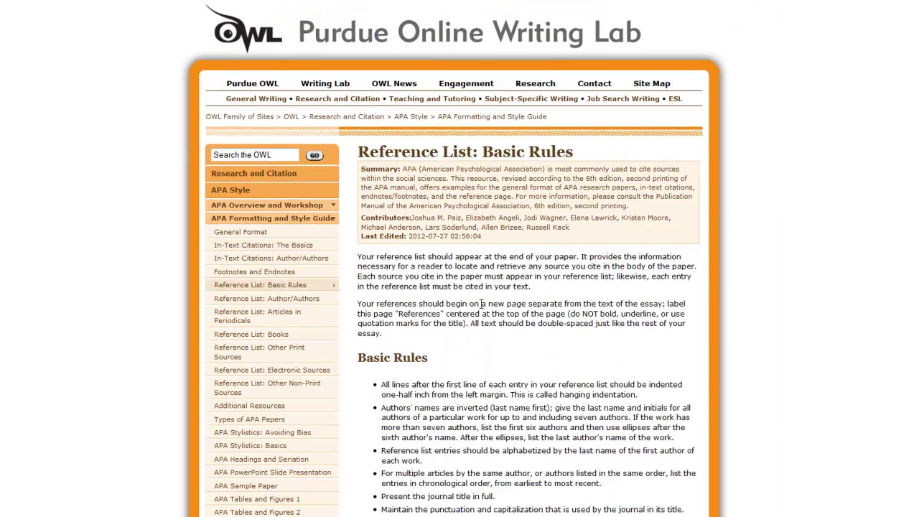
scroll(481, 304, "down", 4)
scroll(481, 303, "up", 1)
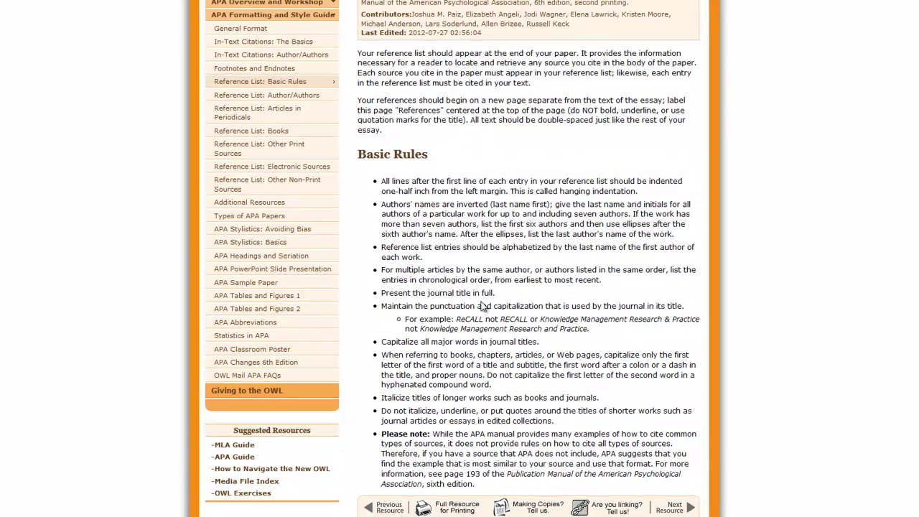
Review the Reference List: Author/Authors examples and the Reference List: Articles in Periodicals page.
left_click(311, 102)
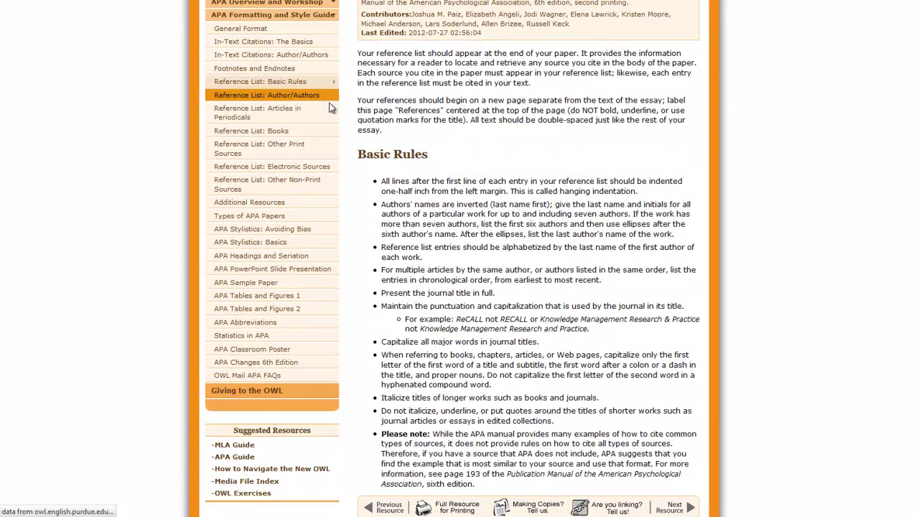
scroll(513, 316, "down", 1)
scroll(513, 316, "down", 1)
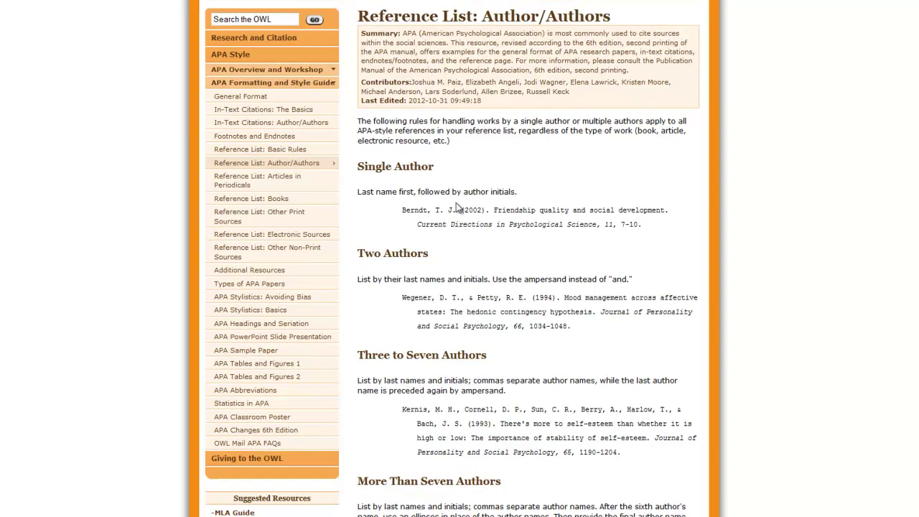
scroll(471, 302, "down", 1)
scroll(471, 302, "down", 1)
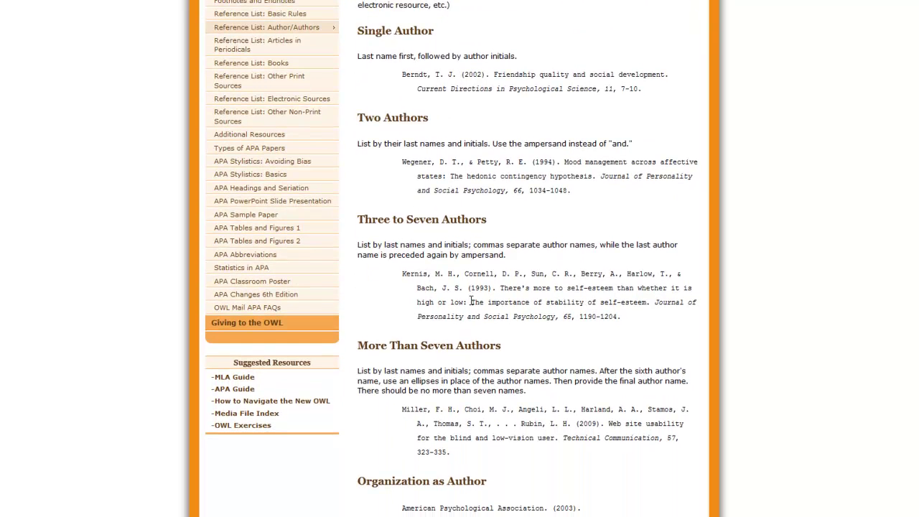
left_click(247, 52)
scroll(510, 252, "down", 2)
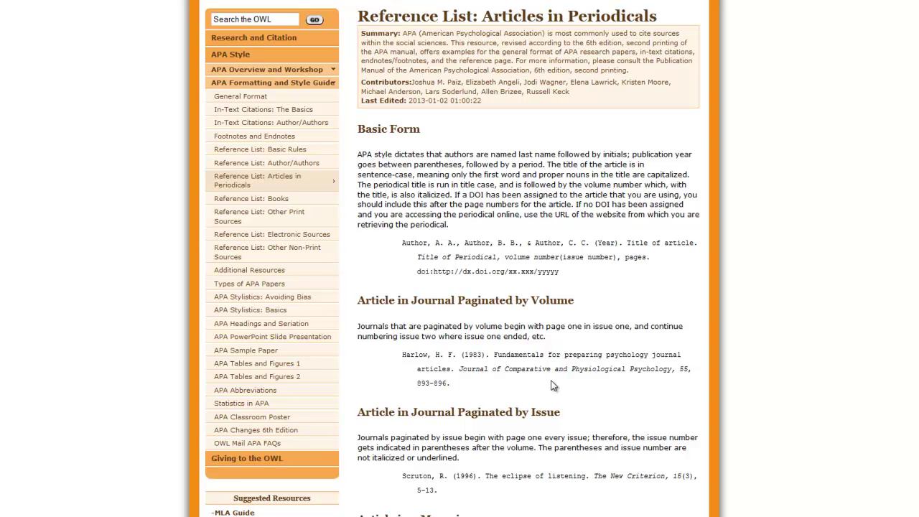
Open the Reference List: Electronic Sources page and examine the guidance on citing DOIs and articles from a database.
left_click(294, 235)
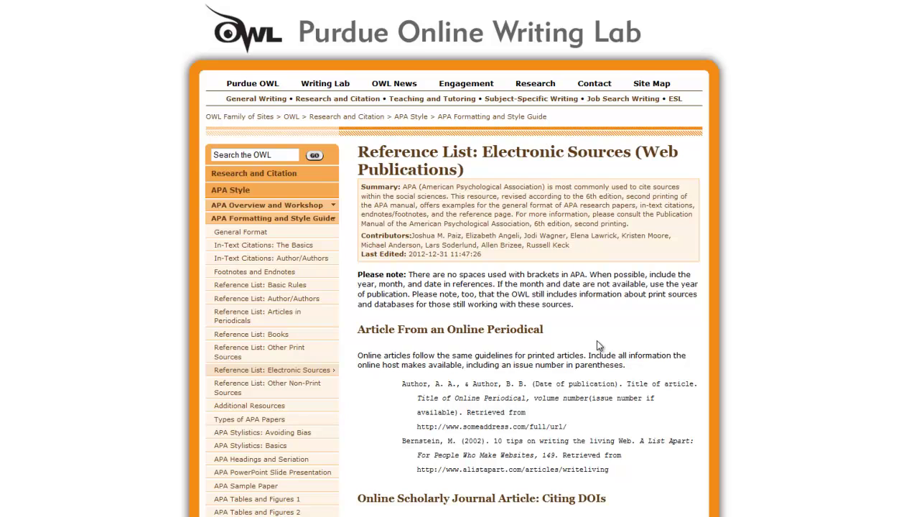
scroll(595, 340, "down", 3)
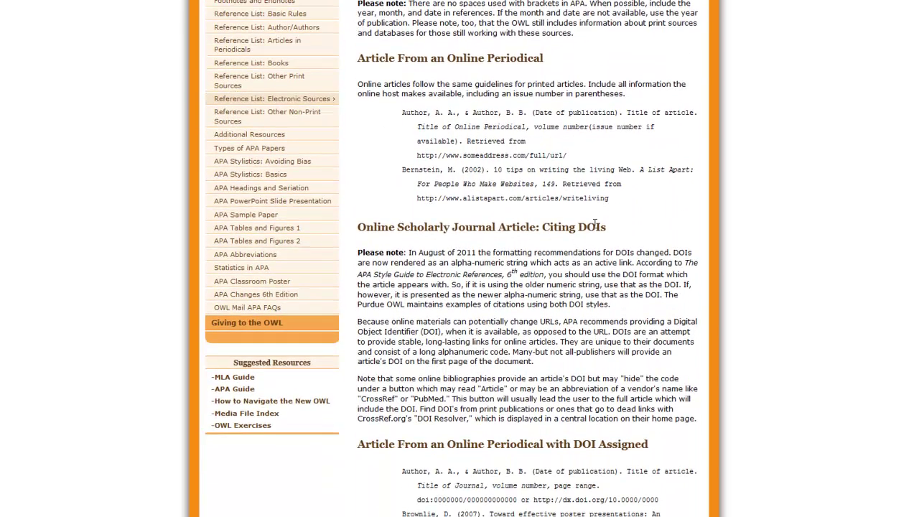
left_click_drag(578, 227, 600, 227)
scroll(604, 262, "down", 1)
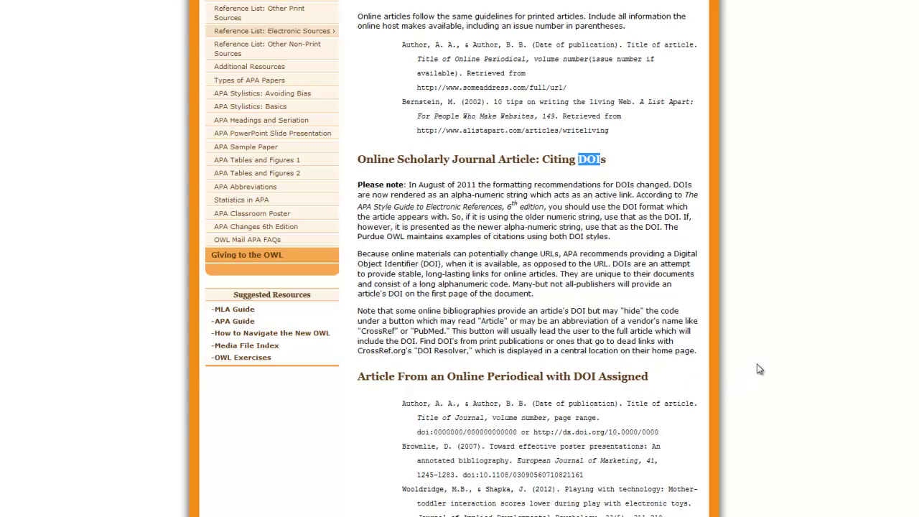
scroll(782, 357, "down", 4)
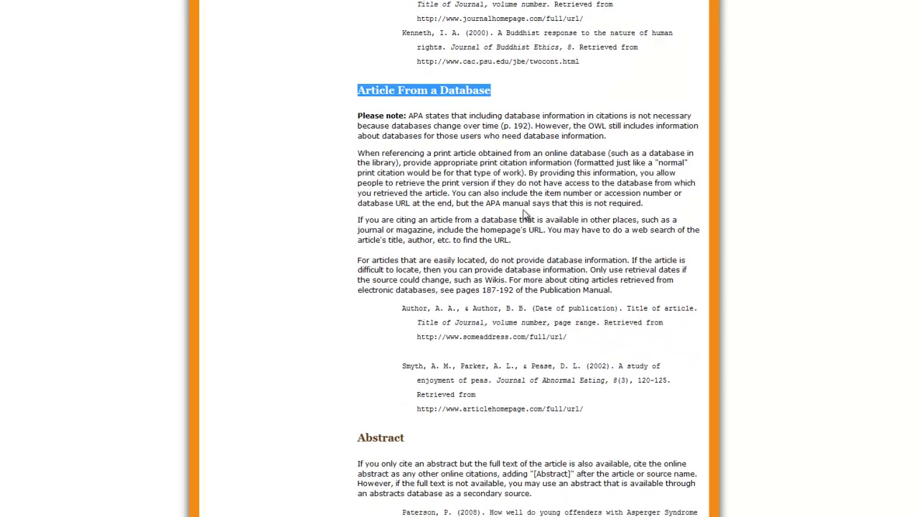
scroll(525, 214, "down", 1)
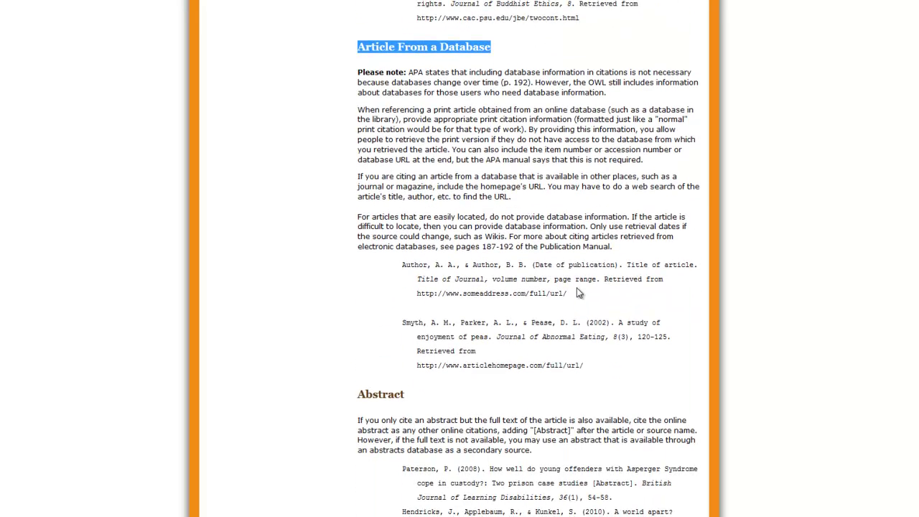
Highlight the URL in the OWL database-article template, and open the record for "Luca Pacioli: The Father of Accounting Education" to highlight its DOI.
left_click_drag(567, 294, 425, 291)
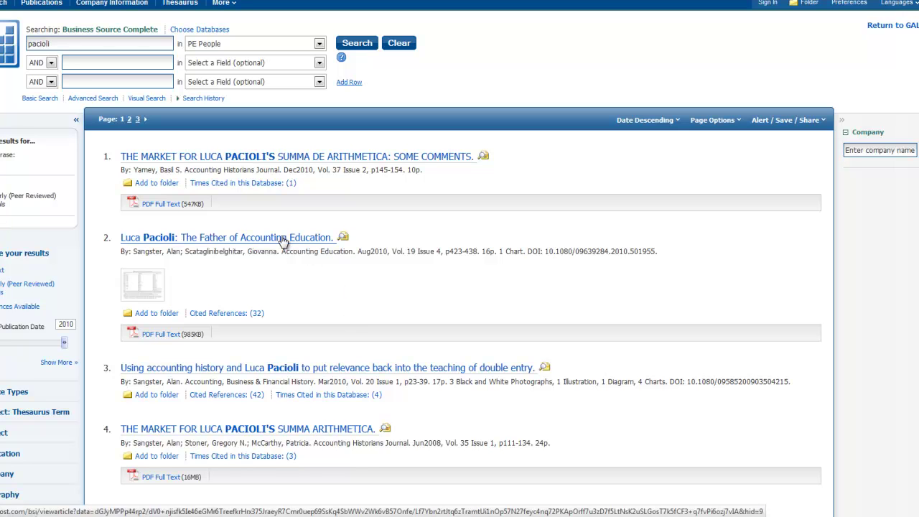
left_click(283, 238)
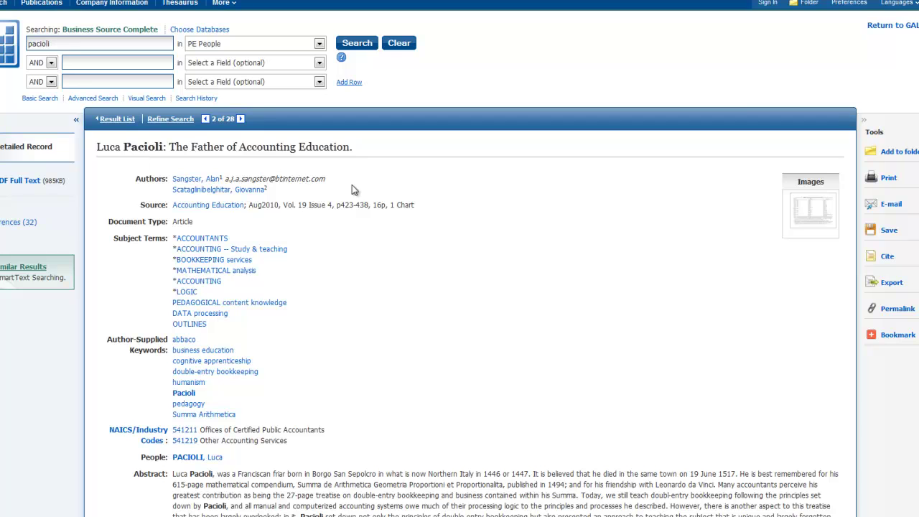
scroll(371, 252, "down", 4)
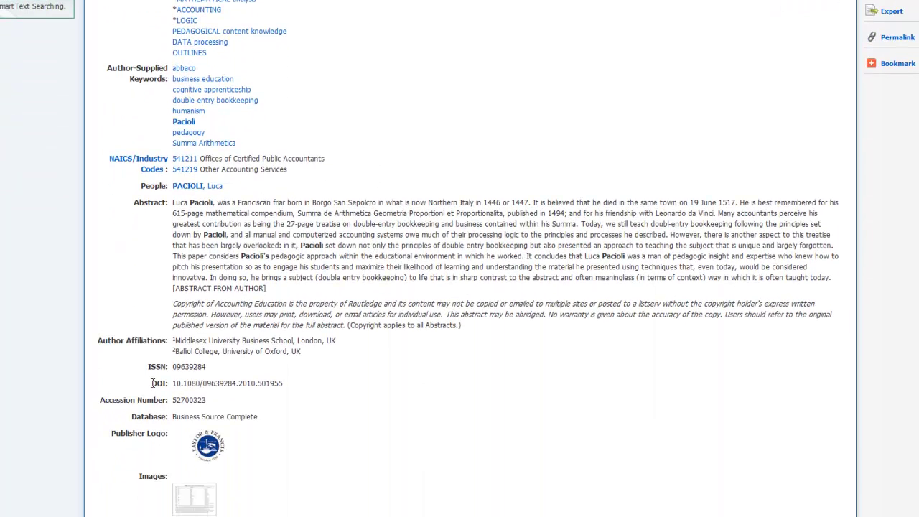
left_click_drag(153, 383, 285, 386)
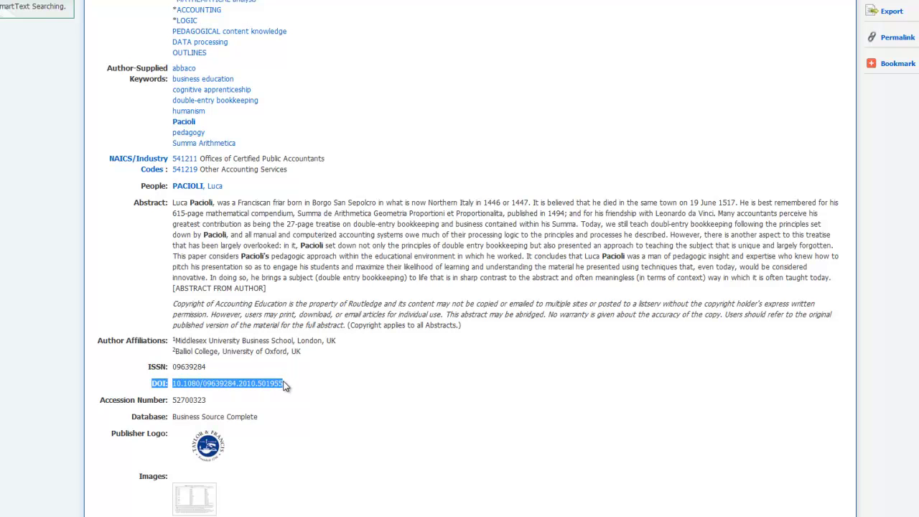
left_click(288, 385)
Highlight the publication date in the article record and compare it with the volume and issue numbers in the OWL's 2012 journal example.
scroll(362, 366, "up", 1)
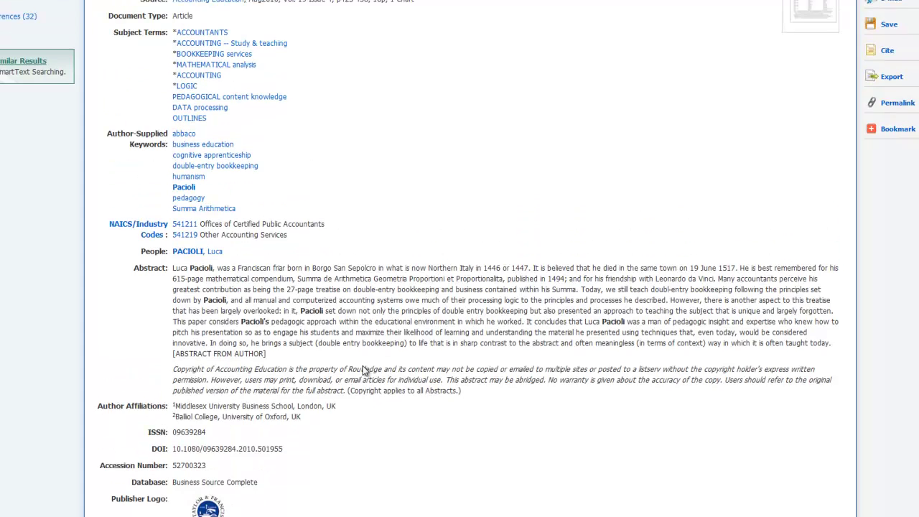
scroll(363, 366, "up", 1)
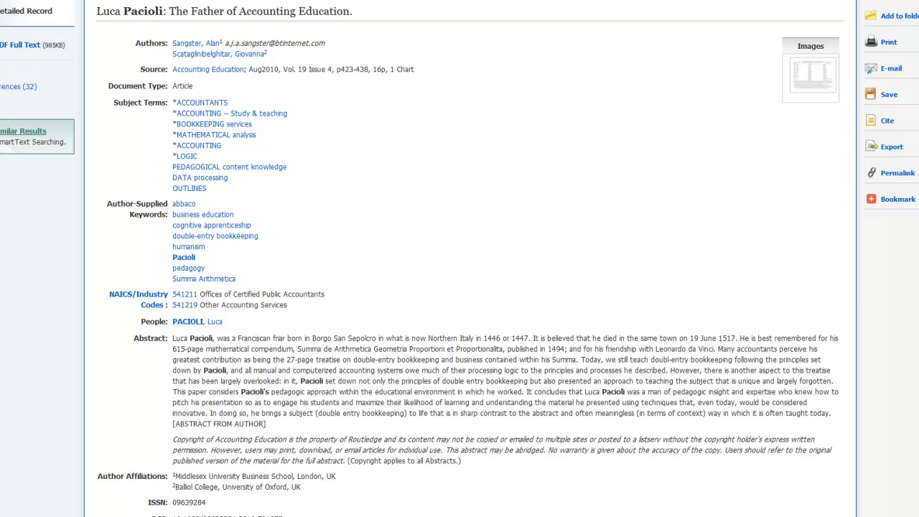
left_click(330, 2)
left_click_drag(255, 69, 273, 68)
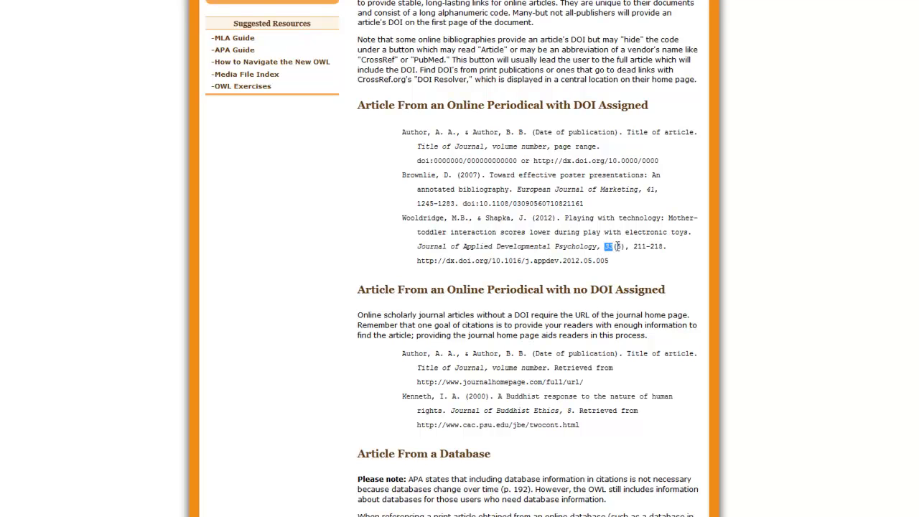
double_click(619, 246)
left_click(615, 248)
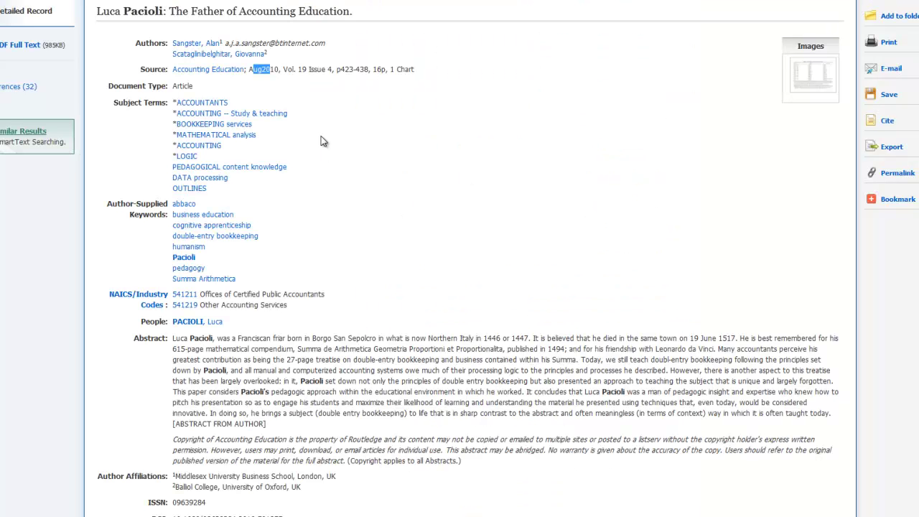
left_click_drag(298, 68, 306, 68)
left_click(307, 68)
left_click_drag(341, 69, 371, 67)
scroll(415, 151, "down", 3)
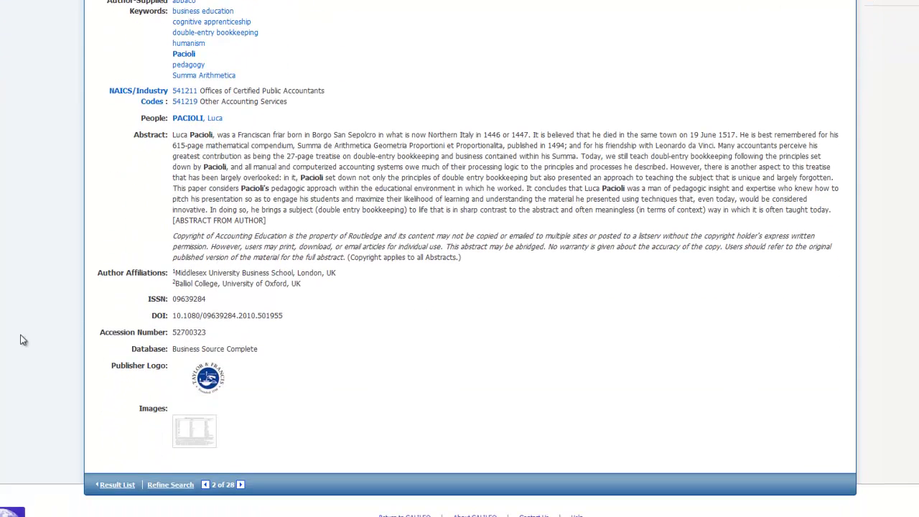
left_click_drag(172, 316, 289, 315)
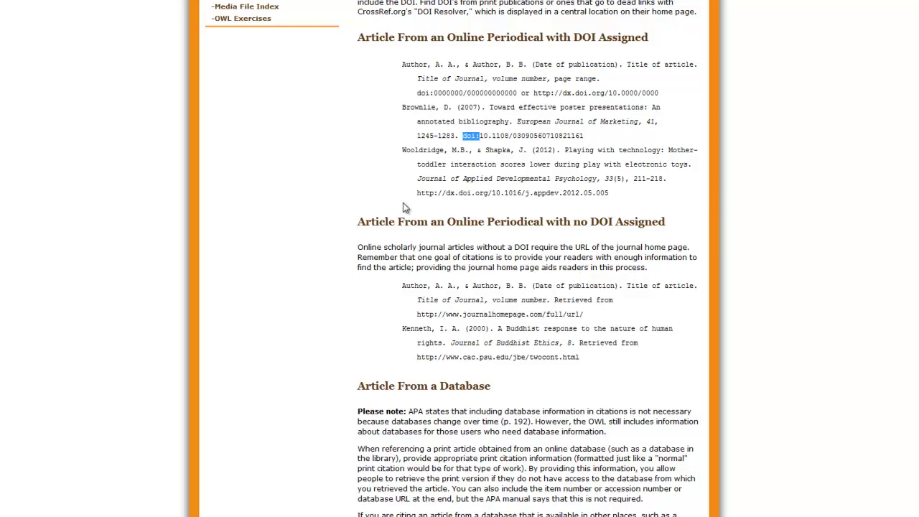
left_click_drag(416, 191, 494, 195)
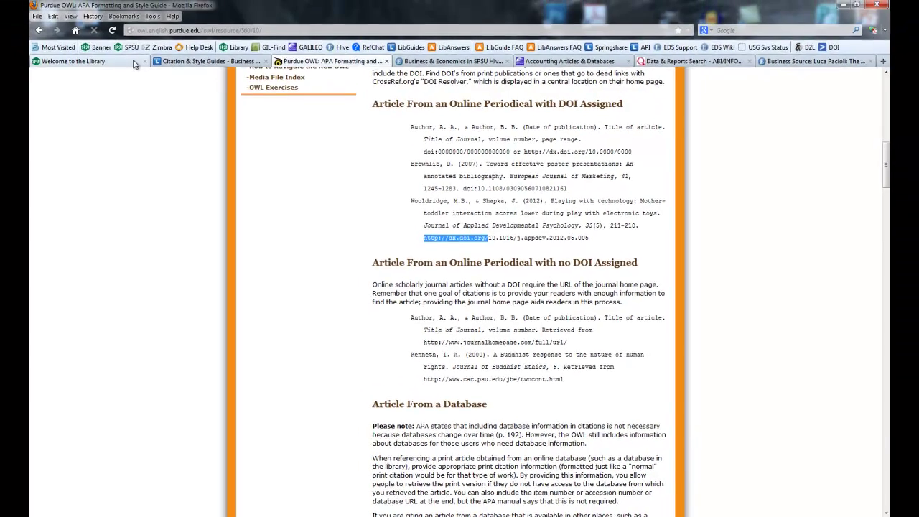
Open the library's Staff Directory from its About Us page, review the contact tables, and return to the library home page.
left_click(134, 63)
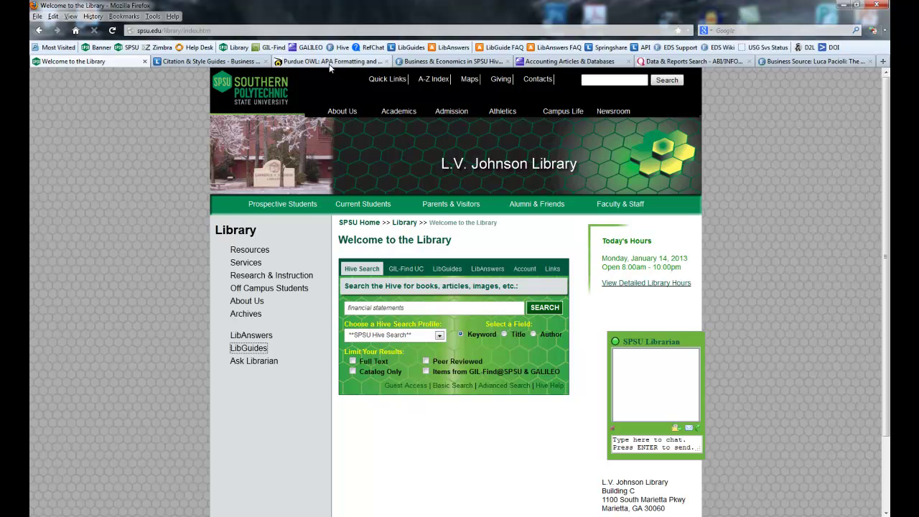
left_click(248, 303)
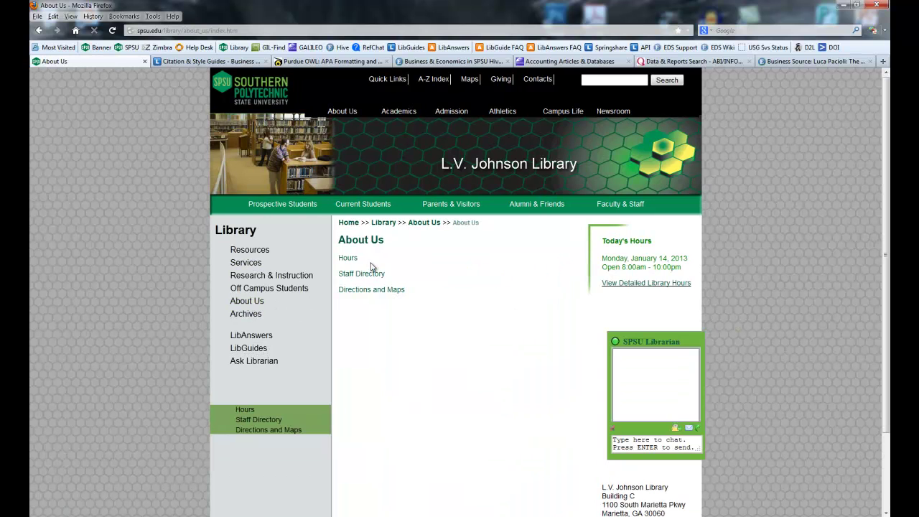
left_click(368, 274)
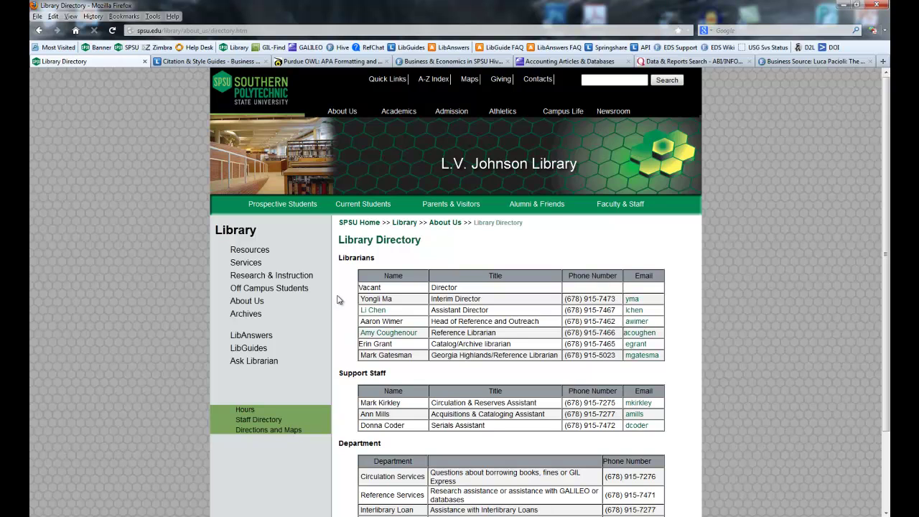
scroll(343, 295, "down", 2)
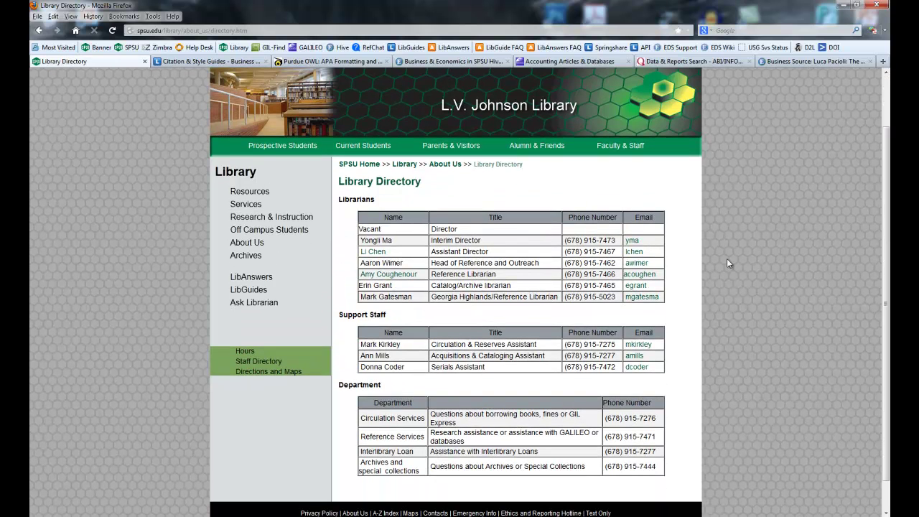
left_click(219, 175)
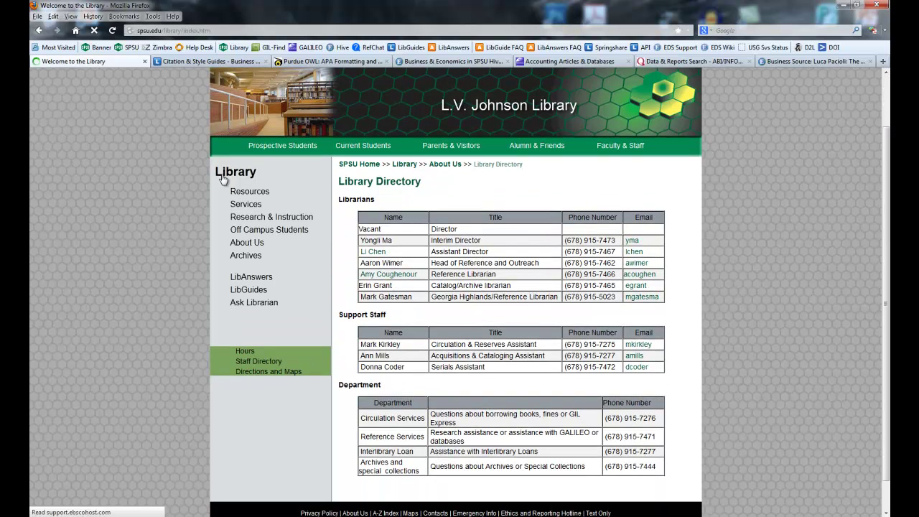